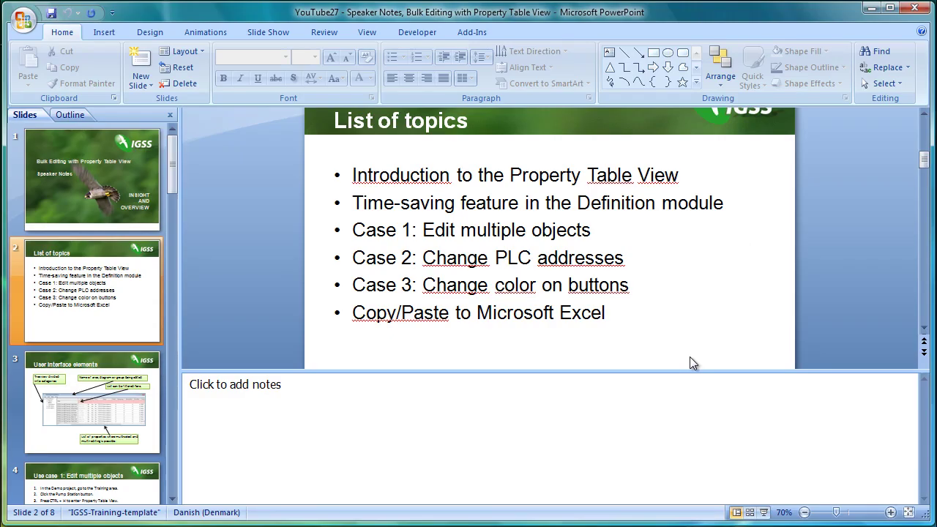
Step: Minimize the PowerPoint training presentation after the List of topics slide to reveal the desktop
{"action": "left_click", "coordinate": [871, 8]}
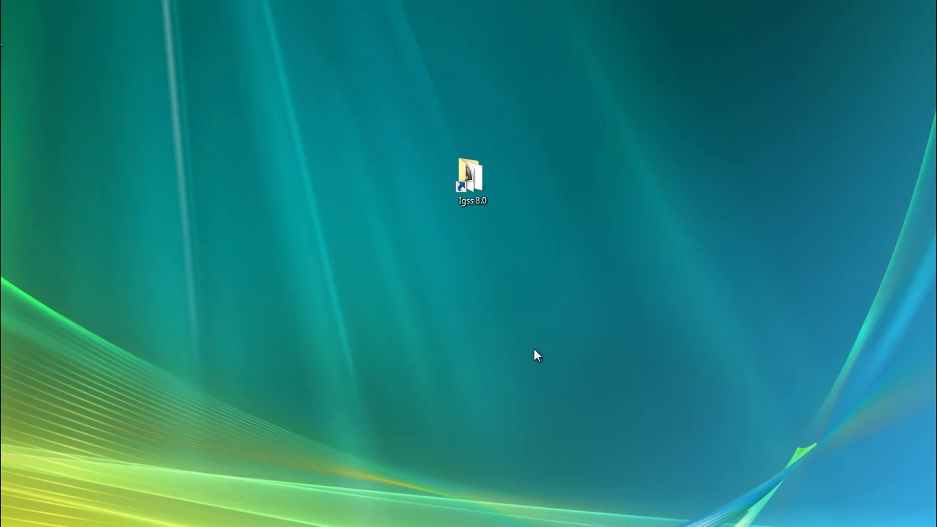
Step: Open the Igss 8.0 folder, launch the Definition module, and bring the IGSS Starter bar into view
{"action": "double_click", "coordinate": [467, 197]}
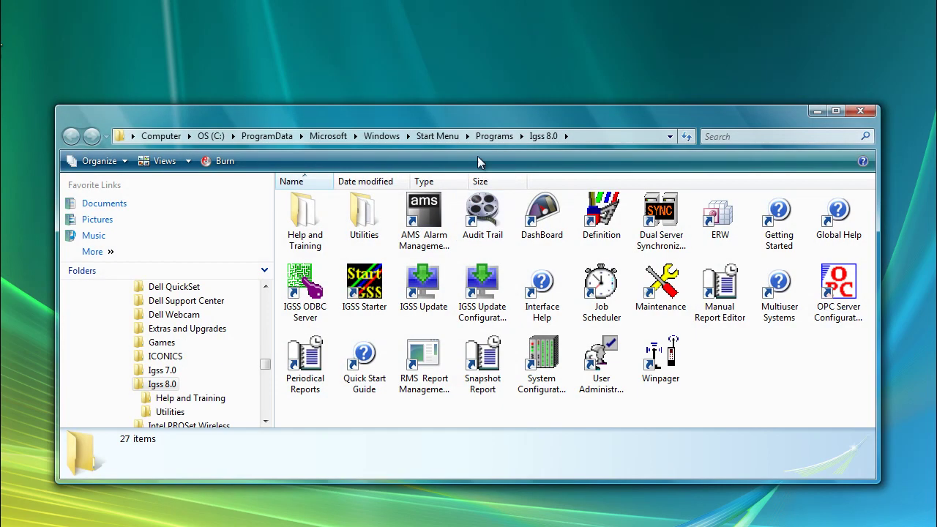
{"action": "left_click_drag", "start_coordinate": [484, 122], "coordinate": [467, 99]}
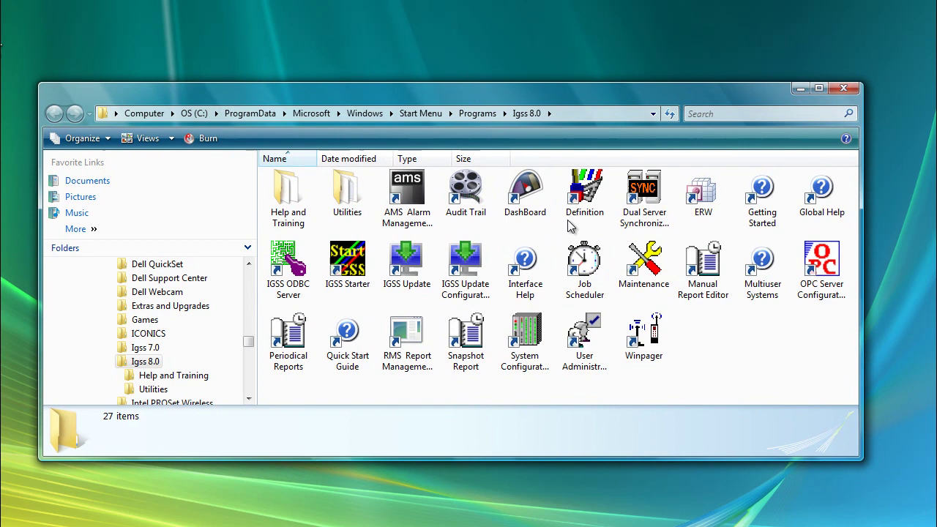
{"action": "double_click", "coordinate": [585, 192]}
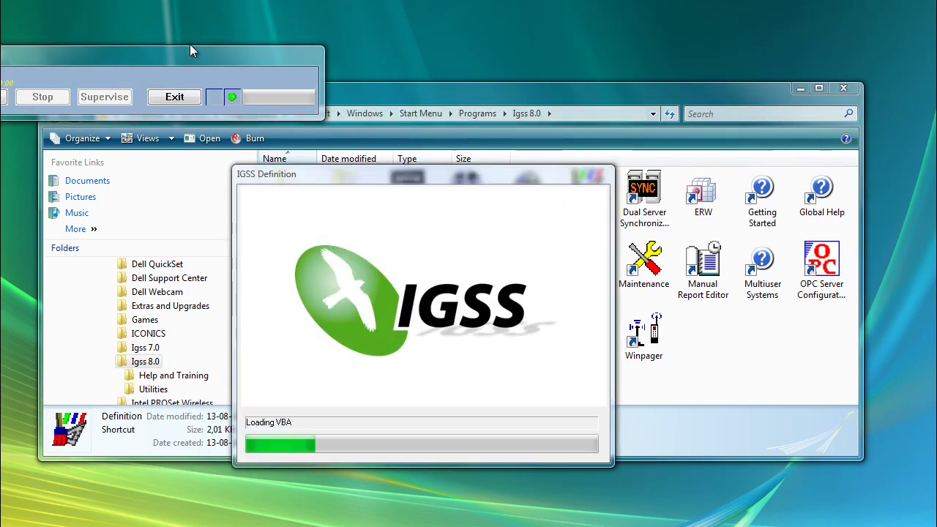
{"action": "left_click_drag", "start_coordinate": [210, 55], "coordinate": [374, 36]}
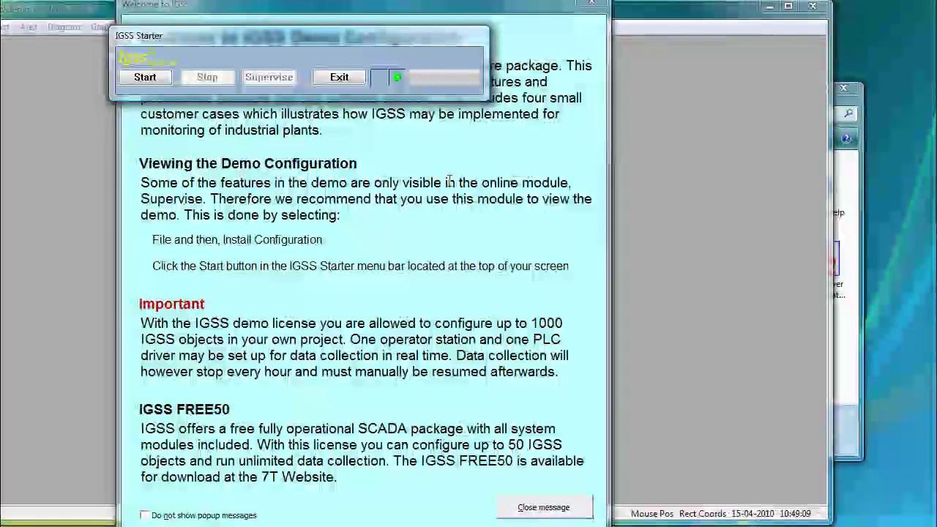
Step: Dismiss the welcome message, fit the Definition window on screen, and open the Pump Station training diagram
{"action": "left_click", "coordinate": [542, 509]}
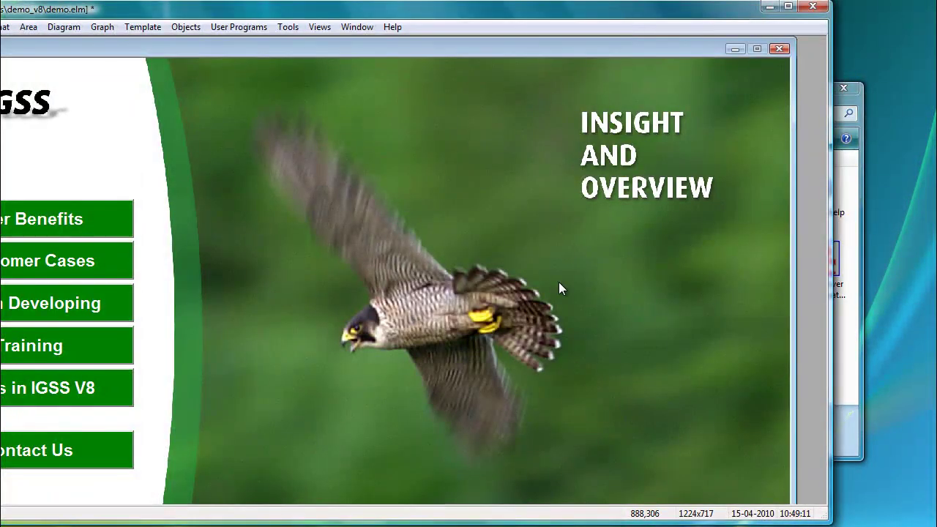
{"action": "left_click_drag", "start_coordinate": [447, 9], "coordinate": [549, 9]}
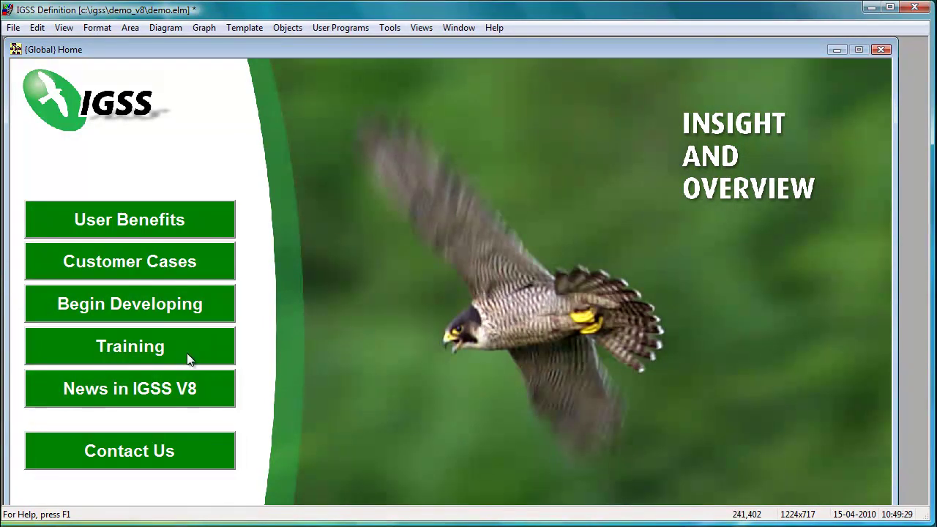
{"action": "left_click", "coordinate": [184, 350]}
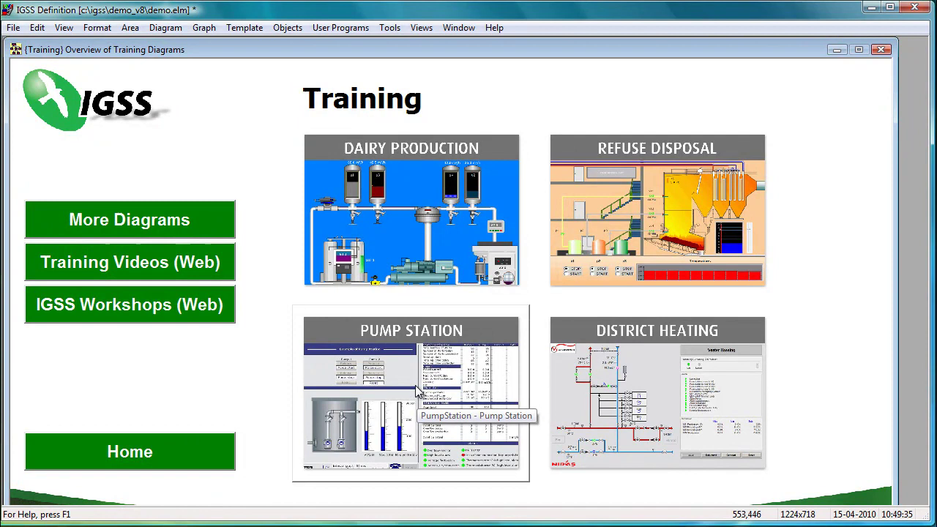
{"action": "left_click", "coordinate": [417, 392]}
{"action": "double_click", "coordinate": [417, 391]}
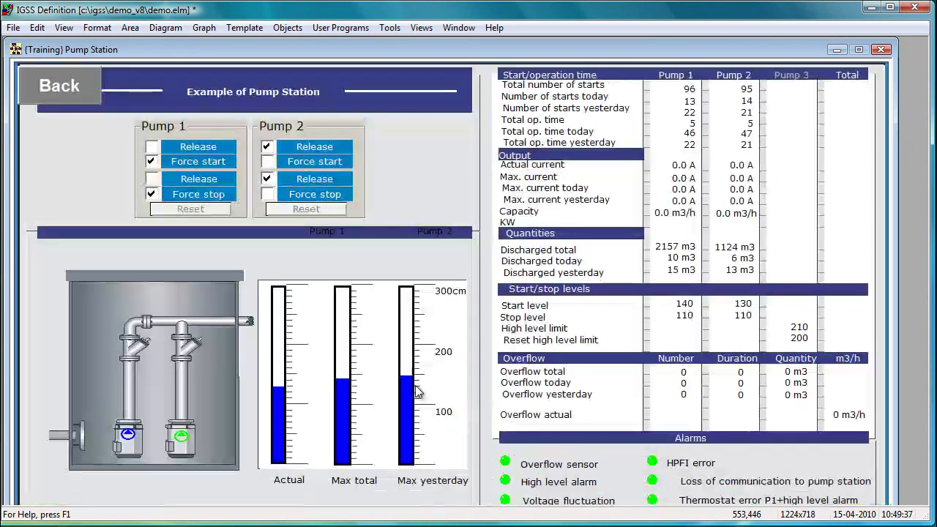
Step: Switch the Pump Station diagram to Property Table View from its right-click menu
{"action": "right_click", "coordinate": [401, 168]}
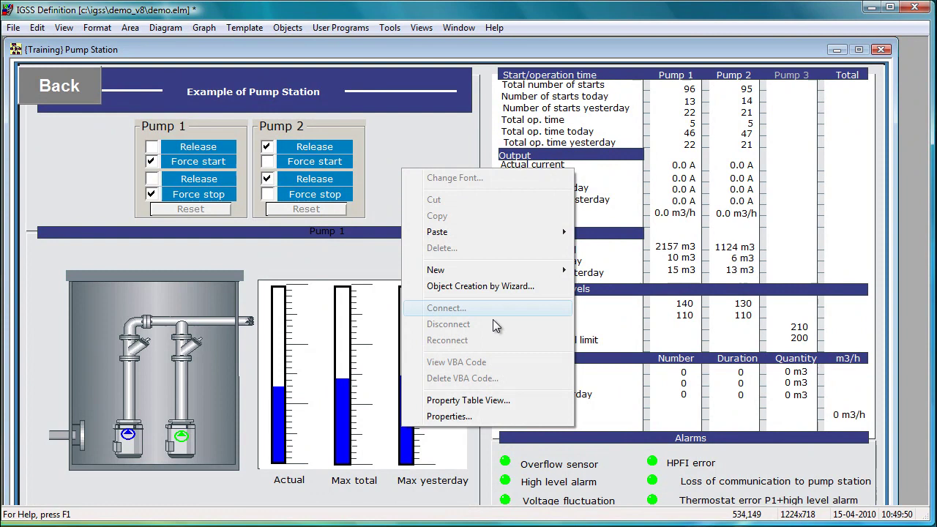
{"action": "left_click", "coordinate": [478, 404]}
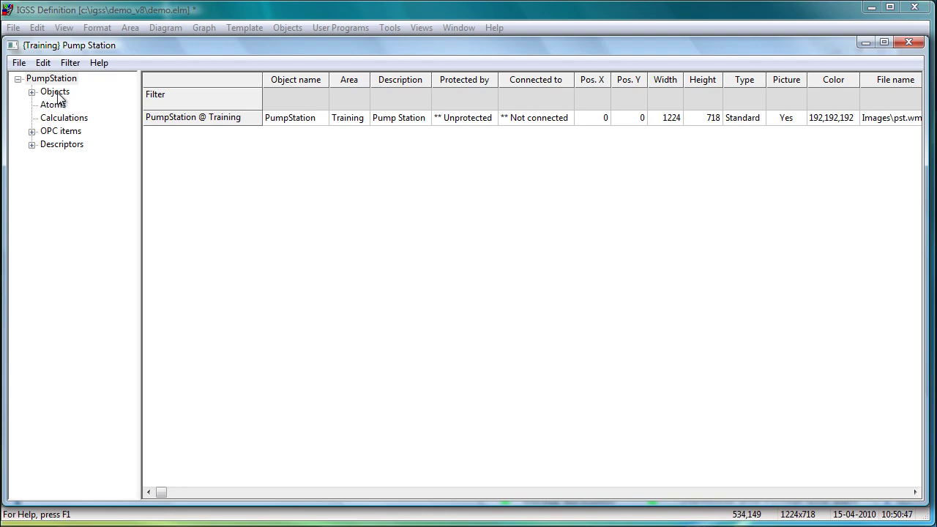
Step: List the Pump Station objects and set Protected by to Protect @ Global for all 21 PST01 objects
{"action": "left_click", "coordinate": [57, 98]}
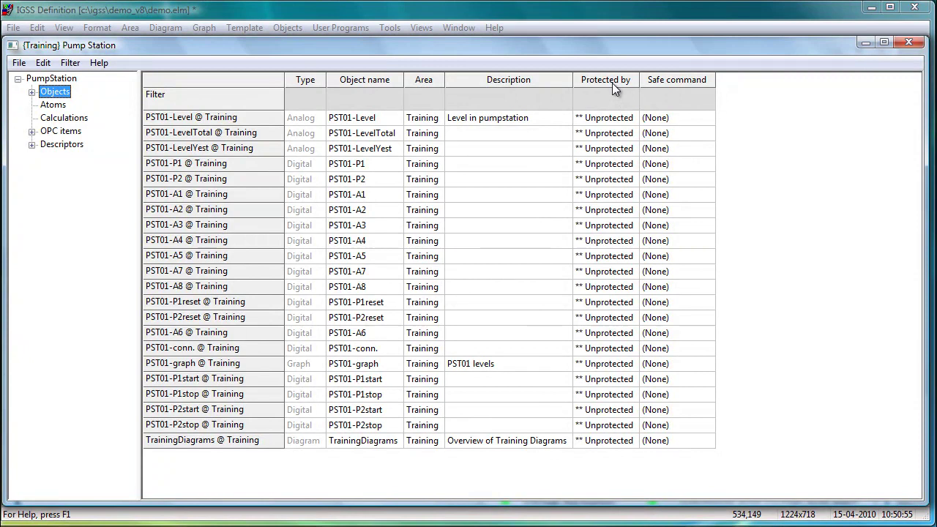
{"action": "left_click", "coordinate": [627, 122]}
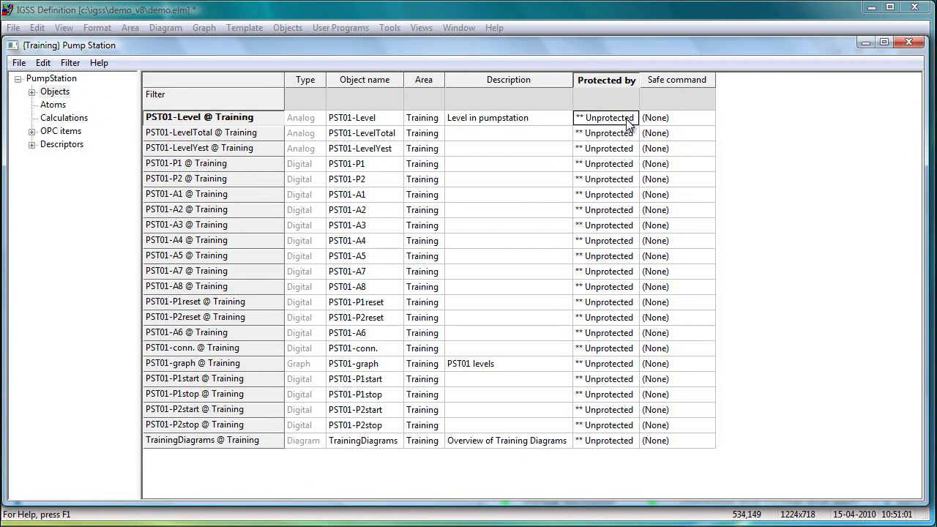
{"action": "left_click", "coordinate": [597, 430], "text": "shift"}
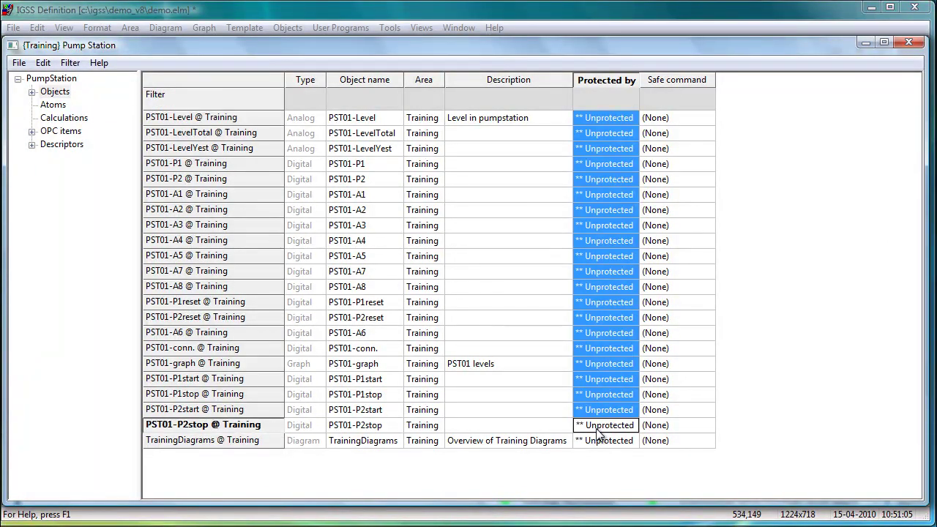
{"action": "left_click", "coordinate": [634, 430]}
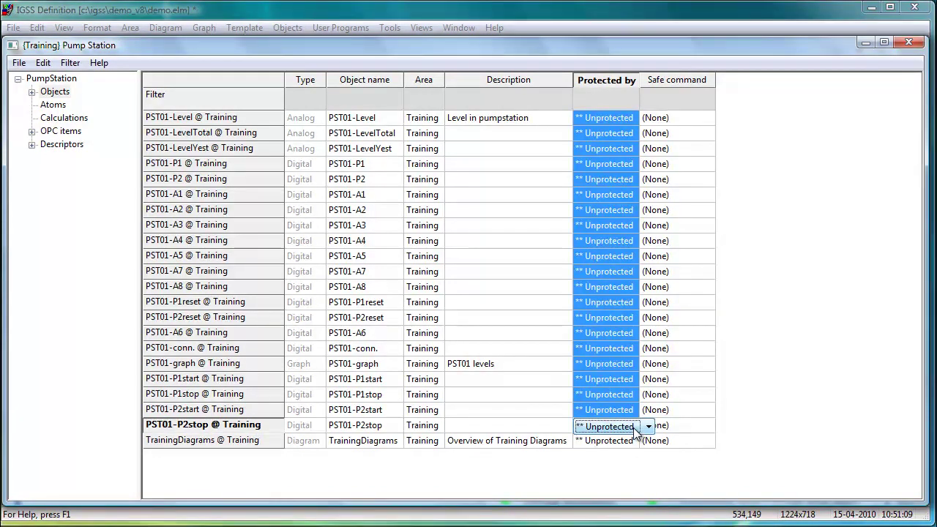
{"action": "left_click", "coordinate": [648, 431]}
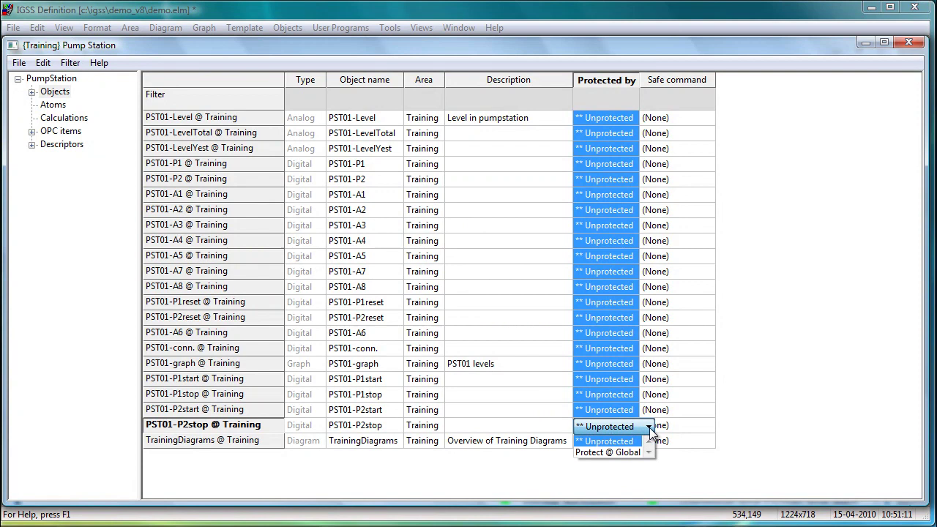
{"action": "left_click", "coordinate": [634, 454]}
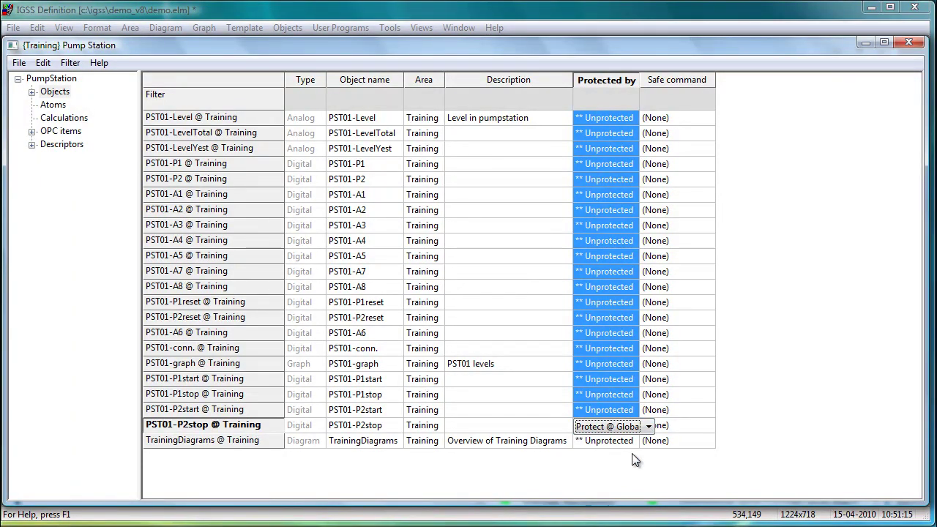
{"action": "key", "text": "Return"}
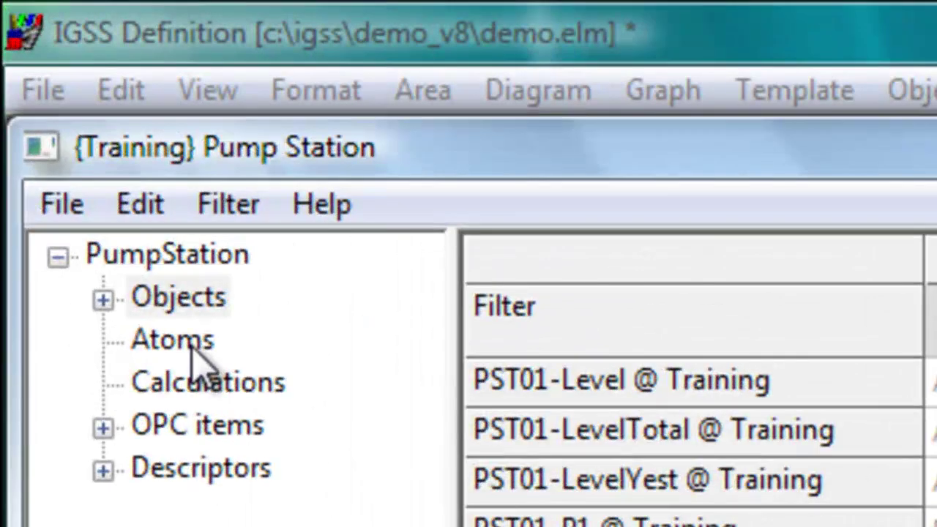
Step: List the Pump Station atoms and change every PST01 atom's Node value from 0 to 1
{"action": "left_click", "coordinate": [63, 115]}
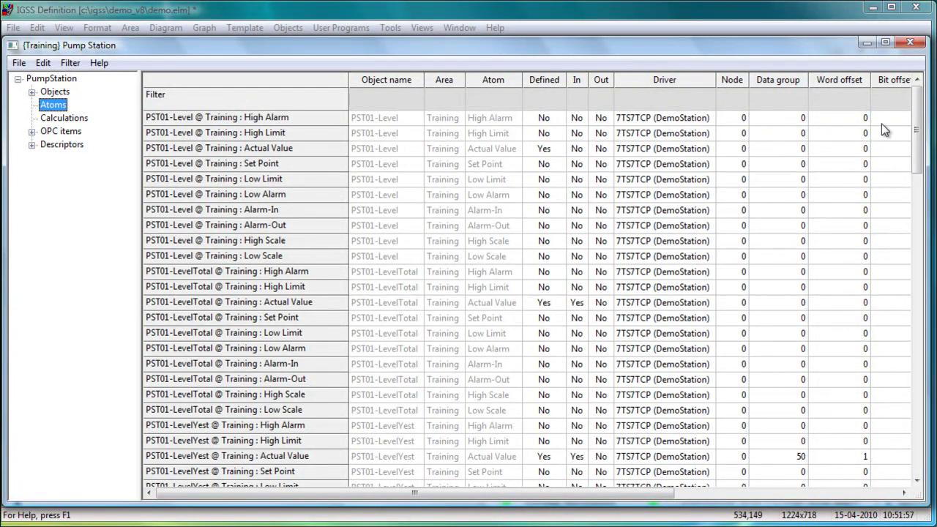
{"action": "left_click", "coordinate": [742, 122]}
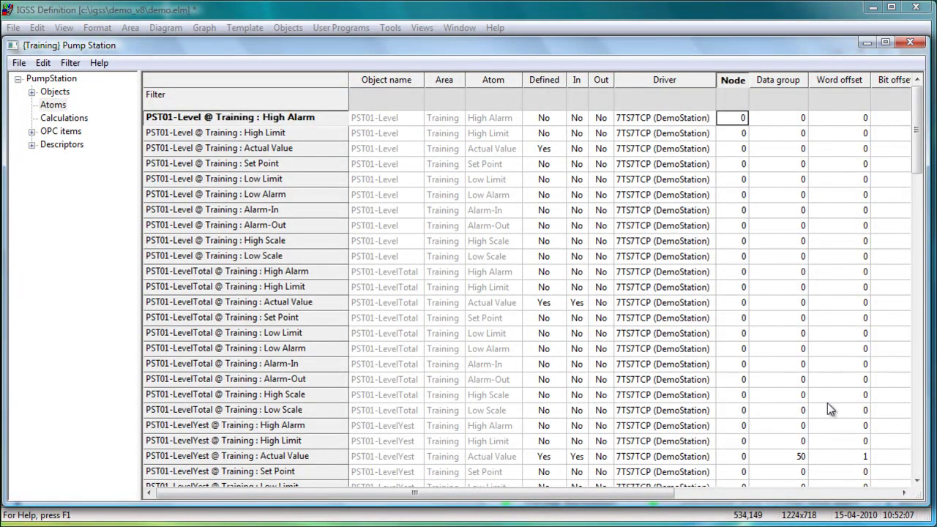
{"action": "left_click_drag", "start_coordinate": [917, 156], "coordinate": [923, 480]}
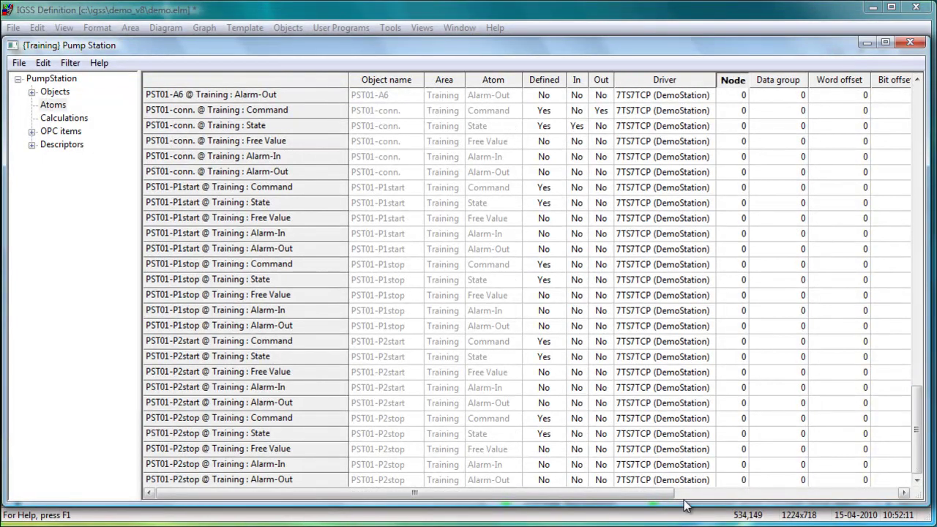
{"action": "left_click", "coordinate": [742, 482], "text": "shift"}
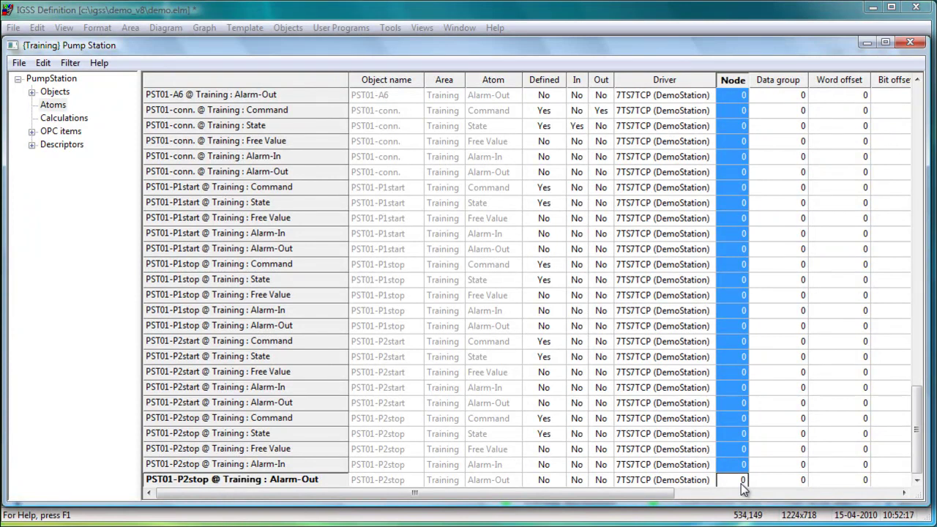
{"action": "type", "text": "1"}
{"action": "key", "text": "Return"}
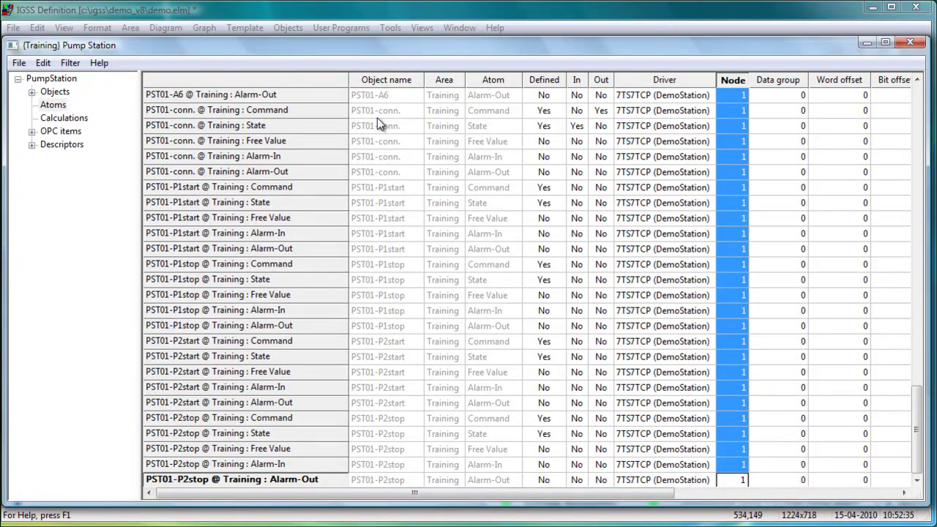
Step: Close the Pump Station property table and return to the Training diagrams overview
{"action": "left_click", "coordinate": [12, 49]}
{"action": "left_click", "coordinate": [42, 151]}
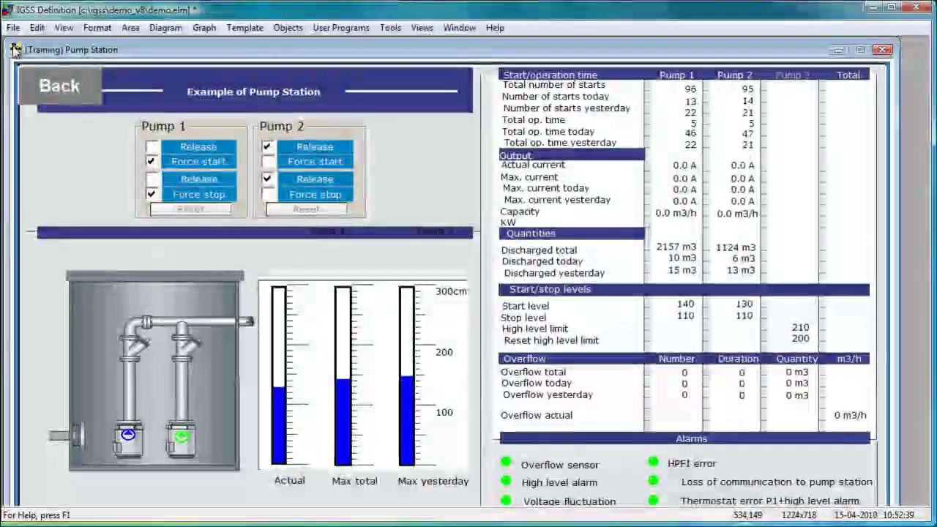
{"action": "left_click", "coordinate": [77, 88]}
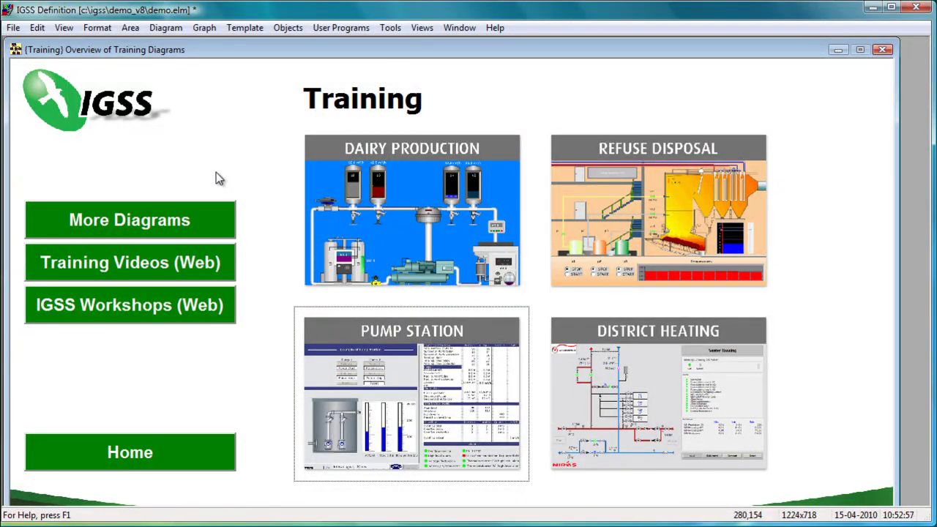
{"action": "right_click", "coordinate": [258, 189]}
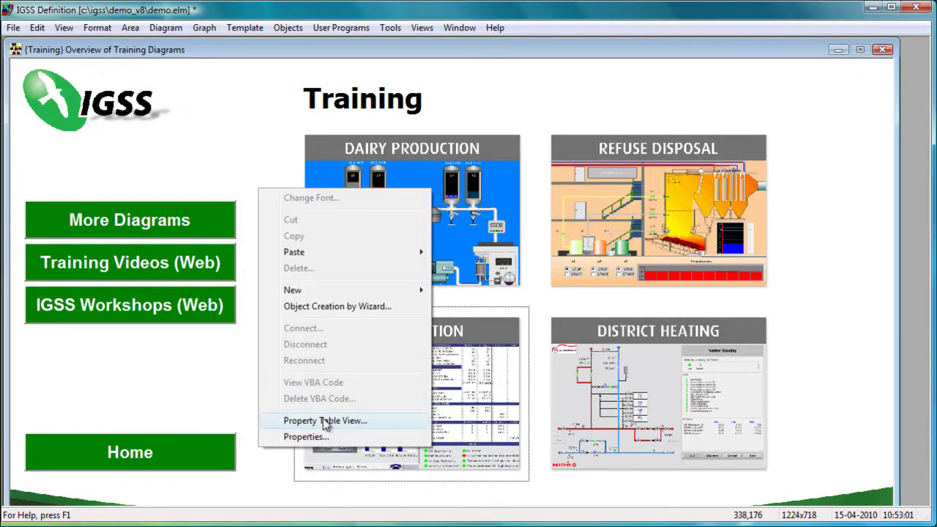
{"action": "left_click", "coordinate": [268, 174]}
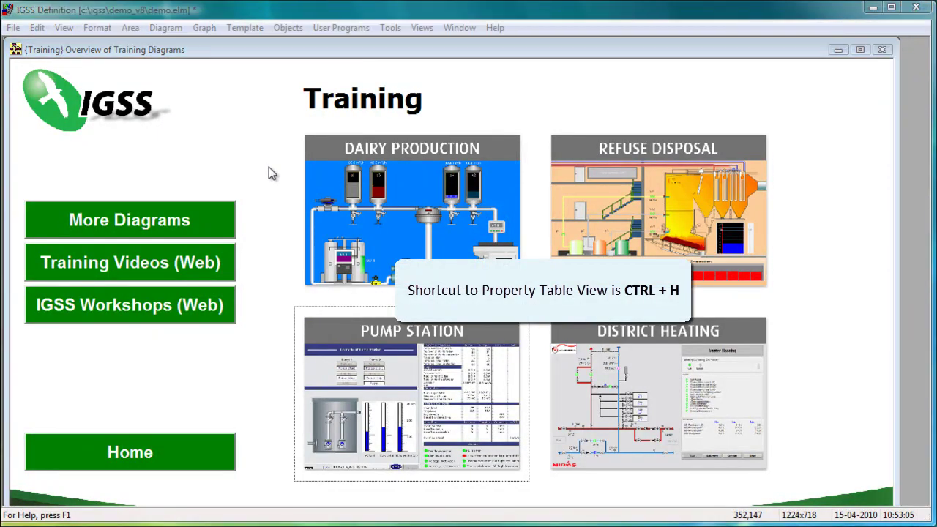
Step: Open the overview's property table with Ctrl+H, resize it, and list its Buttons descriptors
{"action": "key", "text": "ctrl+h"}
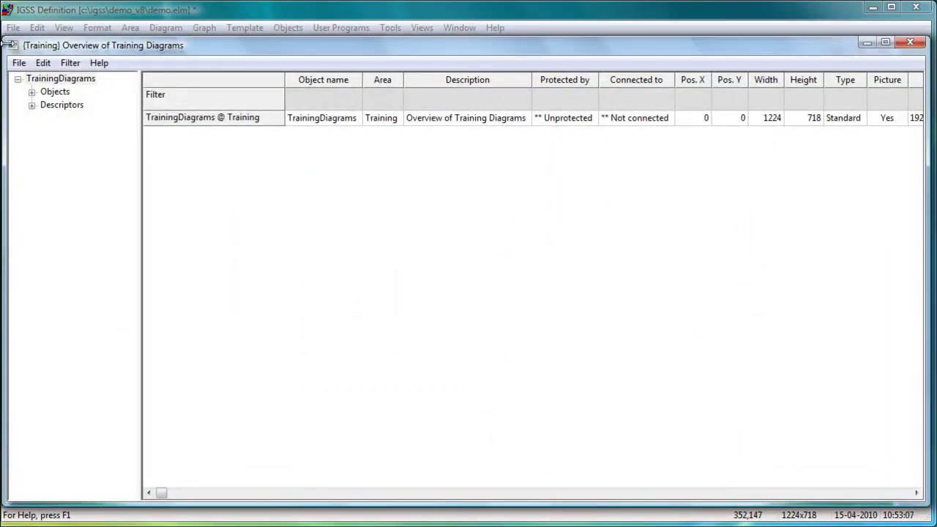
{"action": "left_click_drag", "start_coordinate": [4, 41], "coordinate": [252, 78]}
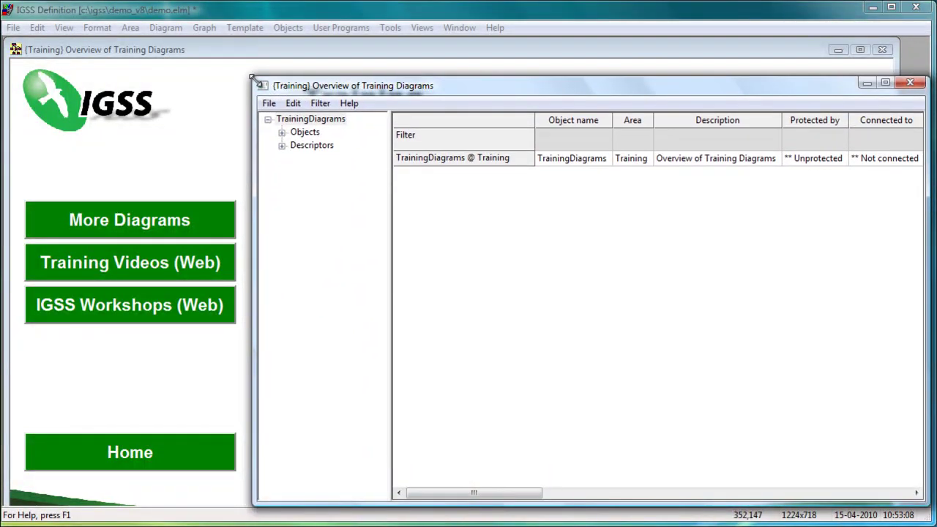
{"action": "mouse_move", "coordinate": [393, 88]}
{"action": "left_mouse_down"}
{"action": "mouse_move", "coordinate": [383, 77]}
{"action": "mouse_move", "coordinate": [396, 76]}
{"action": "left_mouse_up"}
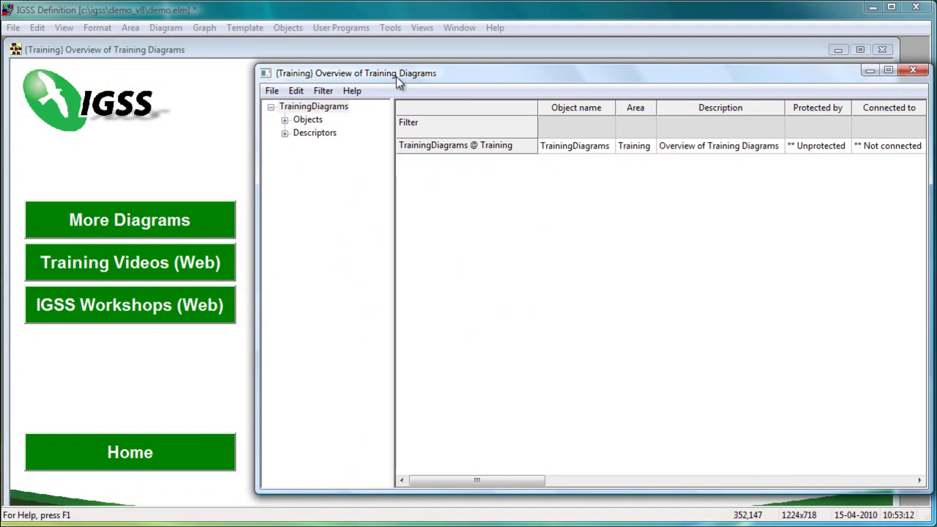
{"action": "left_click", "coordinate": [285, 134]}
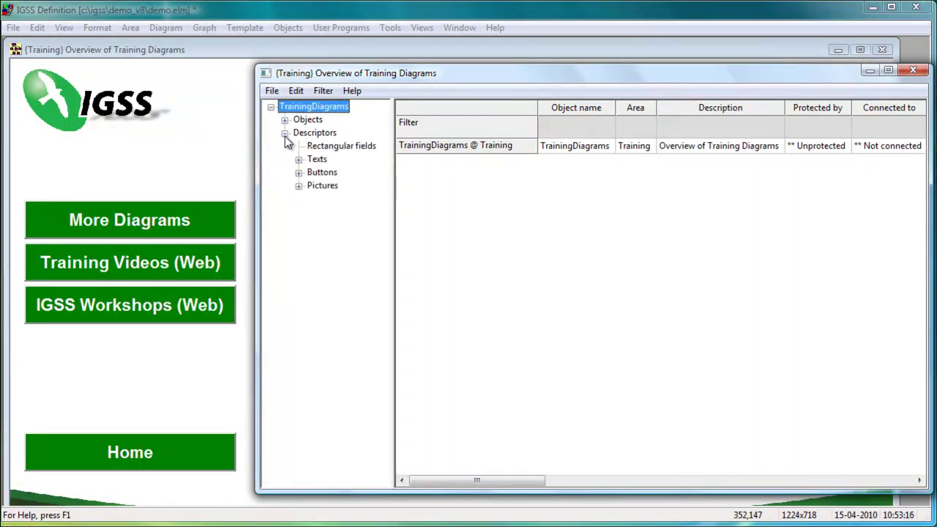
{"action": "left_click", "coordinate": [323, 172]}
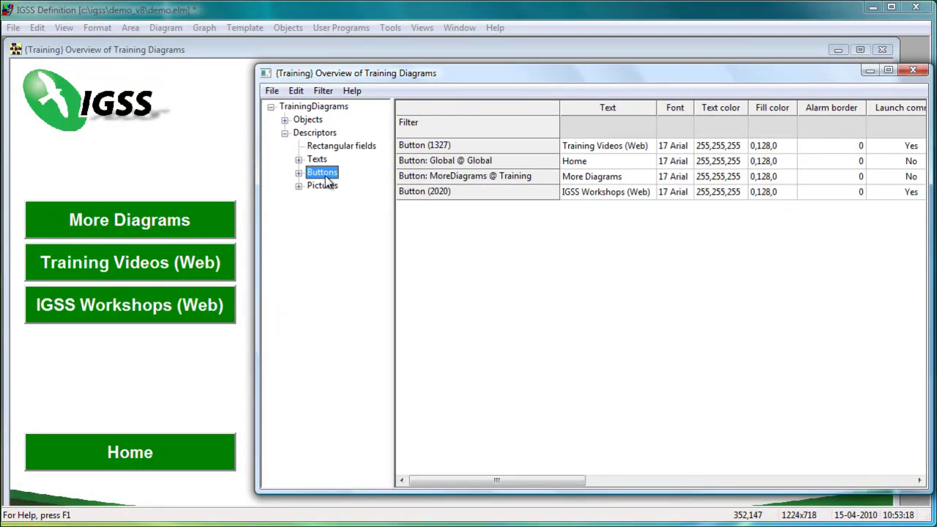
Step: Change all four buttons' fill colour from green to blue (0,0,255), then exit the property table
{"action": "left_click", "coordinate": [780, 147]}
{"action": "left_click", "coordinate": [779, 193], "text": "shift"}
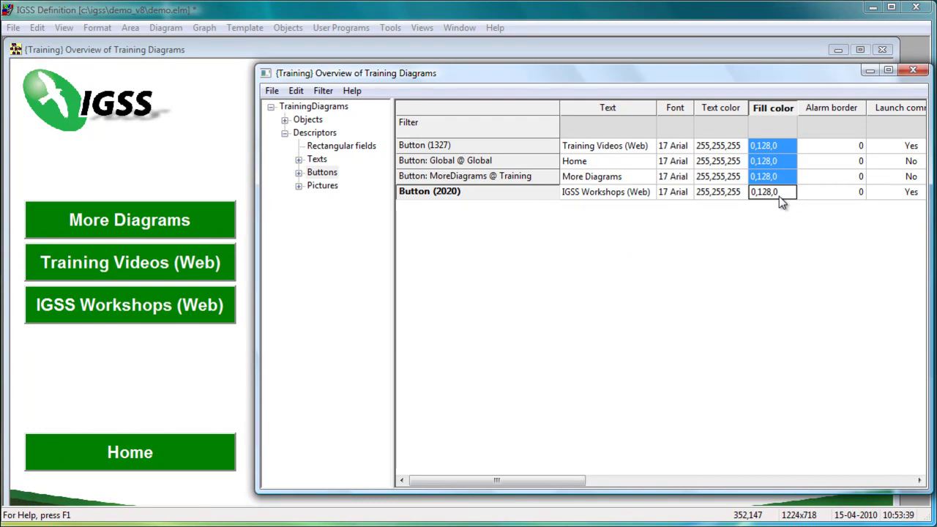
{"action": "right_click", "coordinate": [771, 108]}
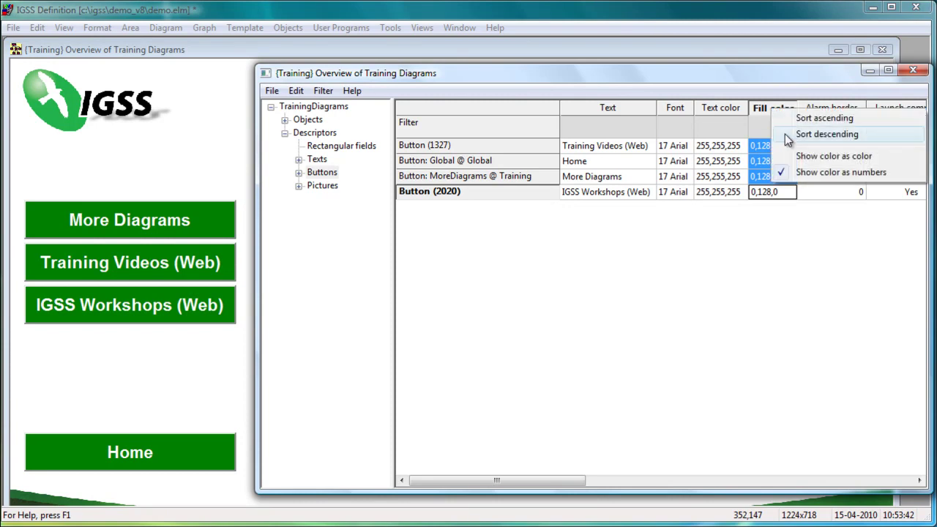
{"action": "left_click", "coordinate": [806, 158]}
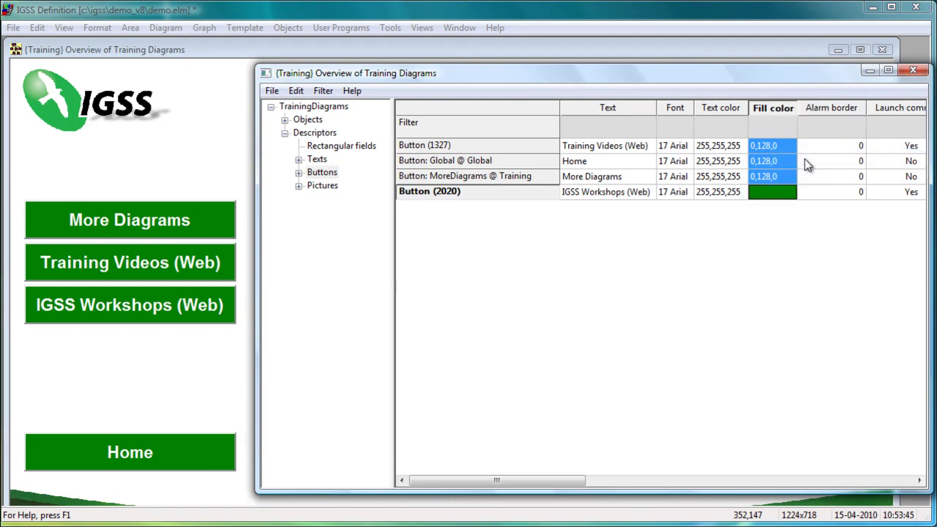
{"action": "double_click", "coordinate": [769, 193]}
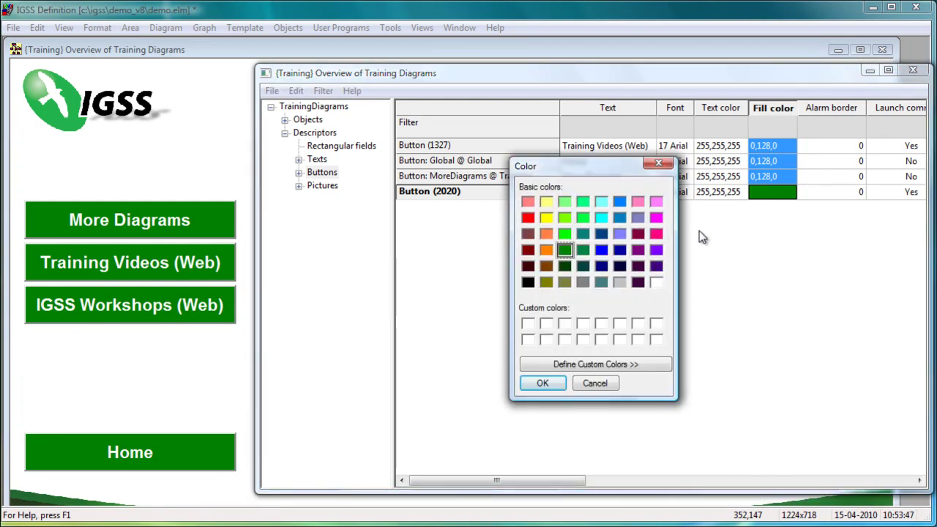
{"action": "left_click", "coordinate": [602, 251]}
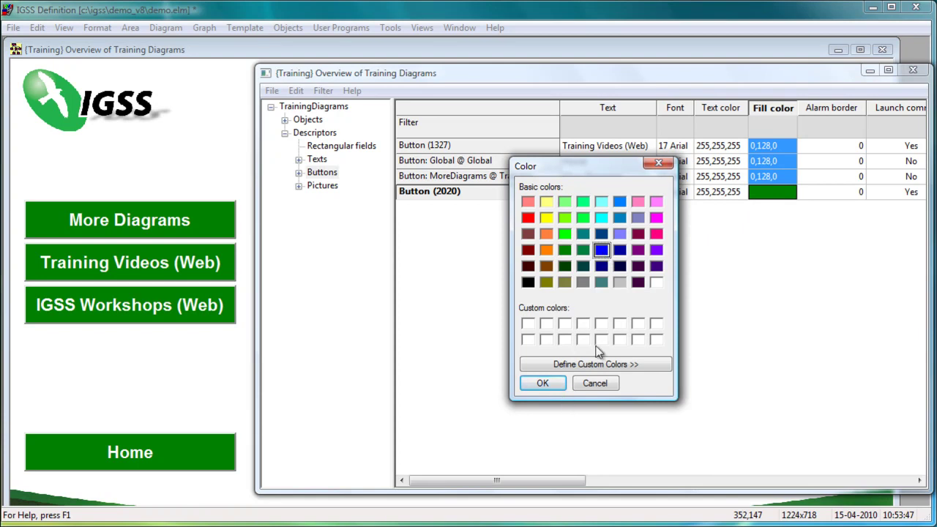
{"action": "left_click", "coordinate": [543, 384]}
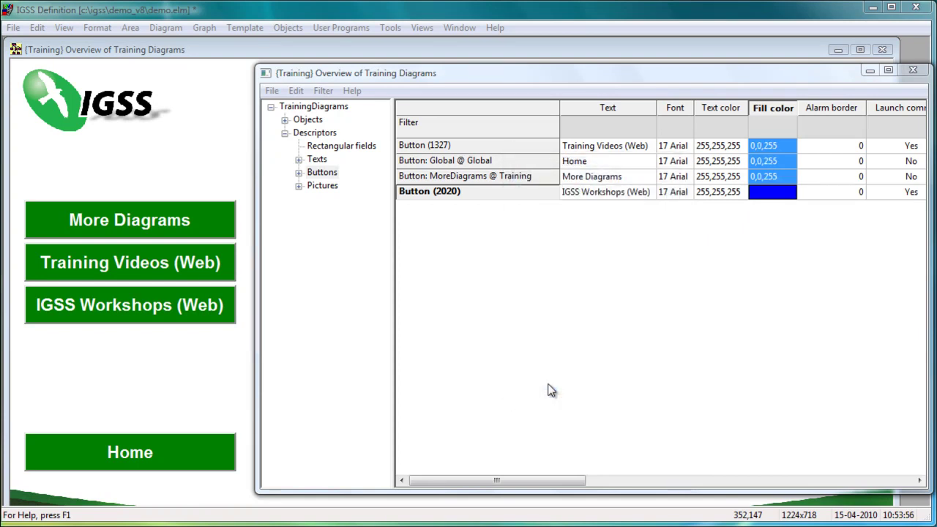
{"action": "left_click", "coordinate": [271, 90]}
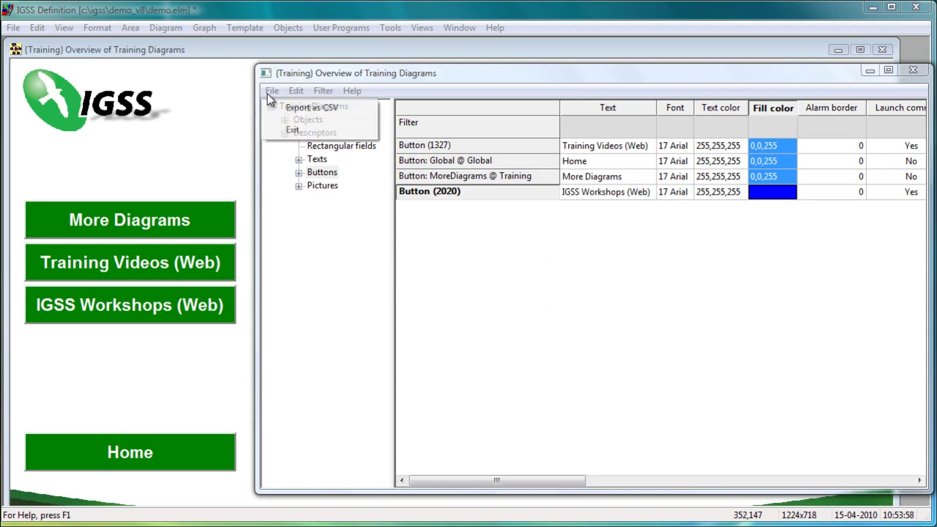
{"action": "left_click", "coordinate": [293, 130]}
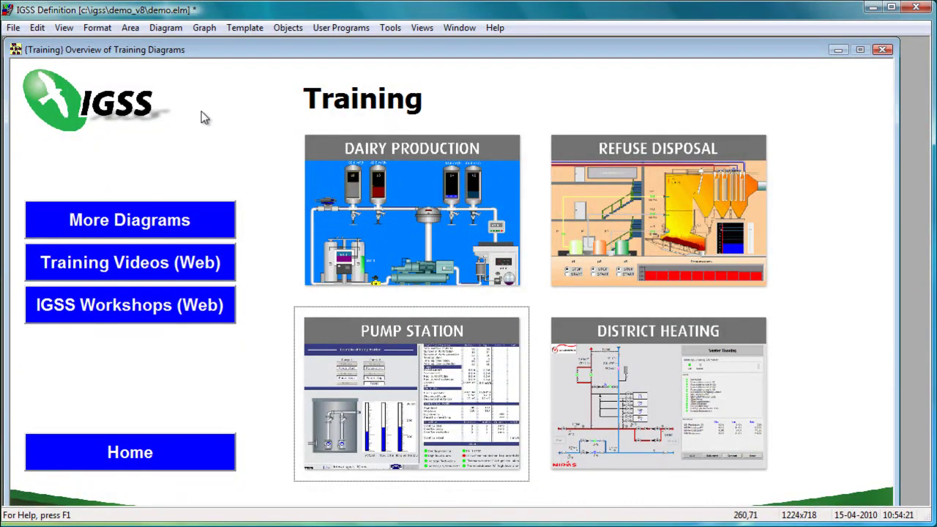
Step: Open the Training area's property table from the Area menu
{"action": "left_click", "coordinate": [131, 31]}
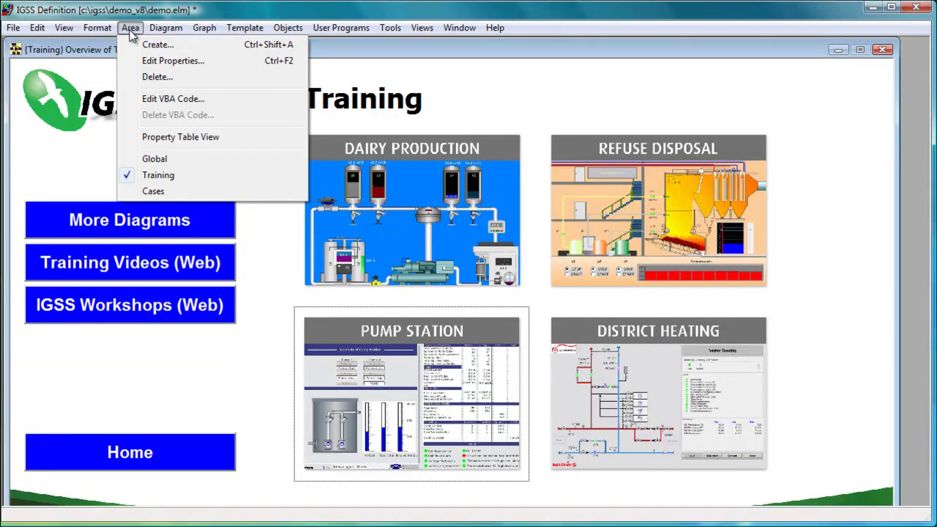
{"action": "left_click", "coordinate": [159, 138]}
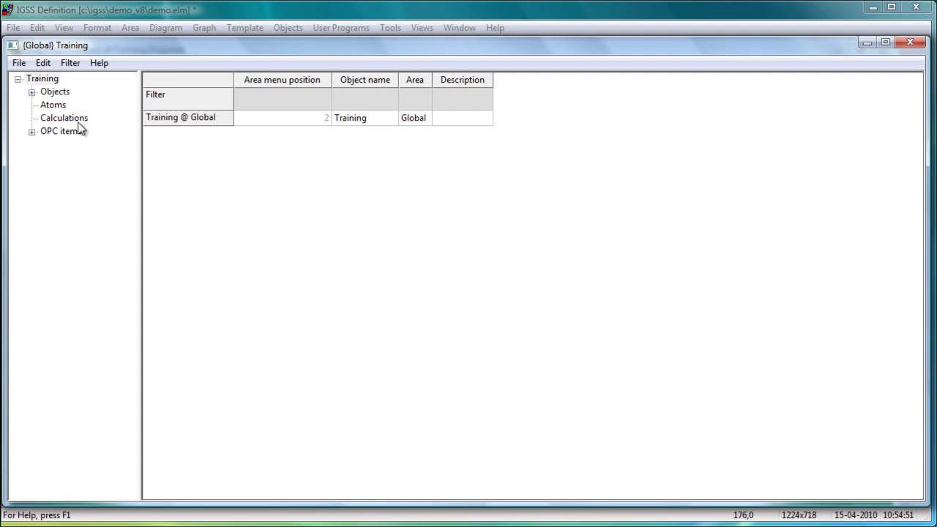
Step: List the Training area's atoms, widen the Object name column, and filter object names by q*
{"action": "left_click", "coordinate": [56, 106]}
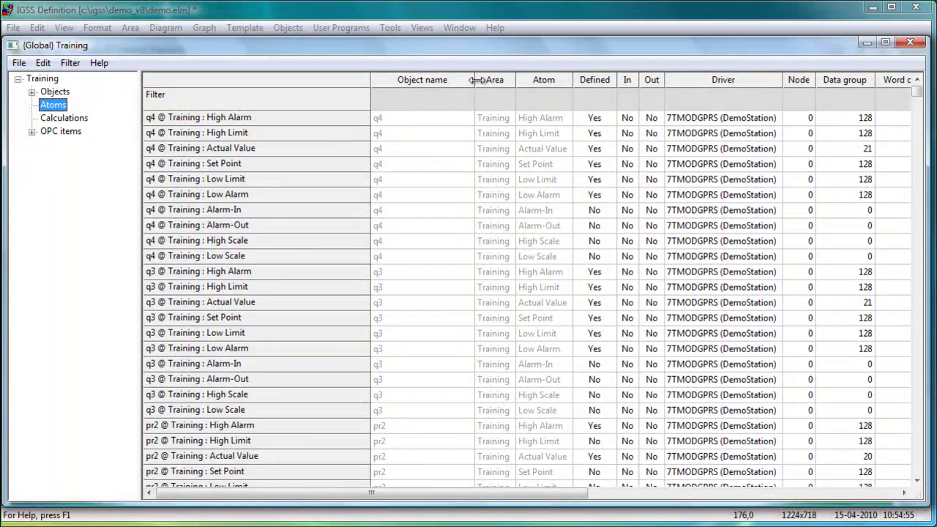
{"action": "left_click_drag", "start_coordinate": [474, 80], "coordinate": [287, 93]}
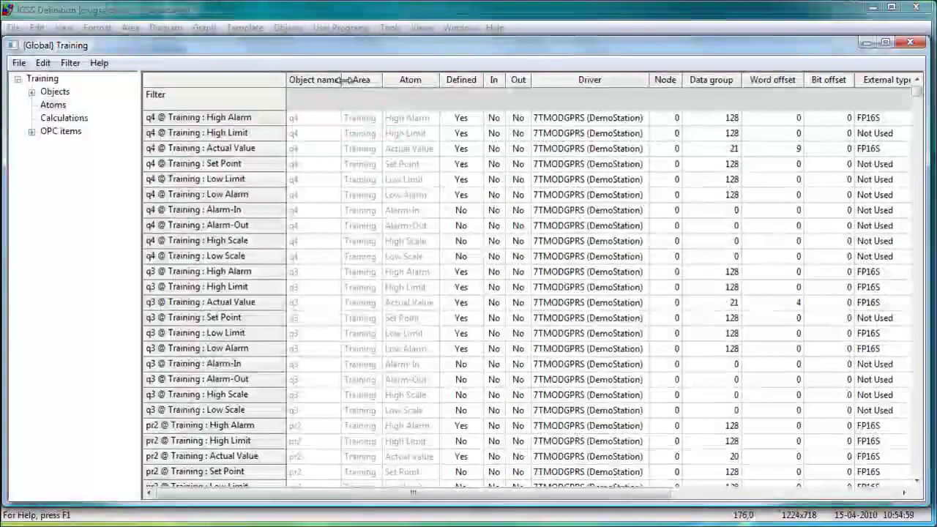
{"action": "left_click_drag", "start_coordinate": [341, 80], "coordinate": [367, 81]}
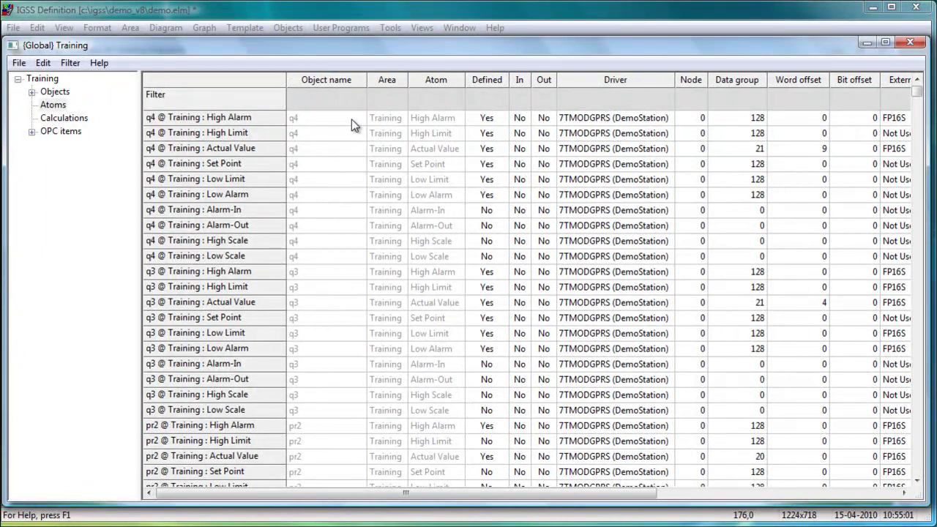
{"action": "left_click", "coordinate": [329, 105]}
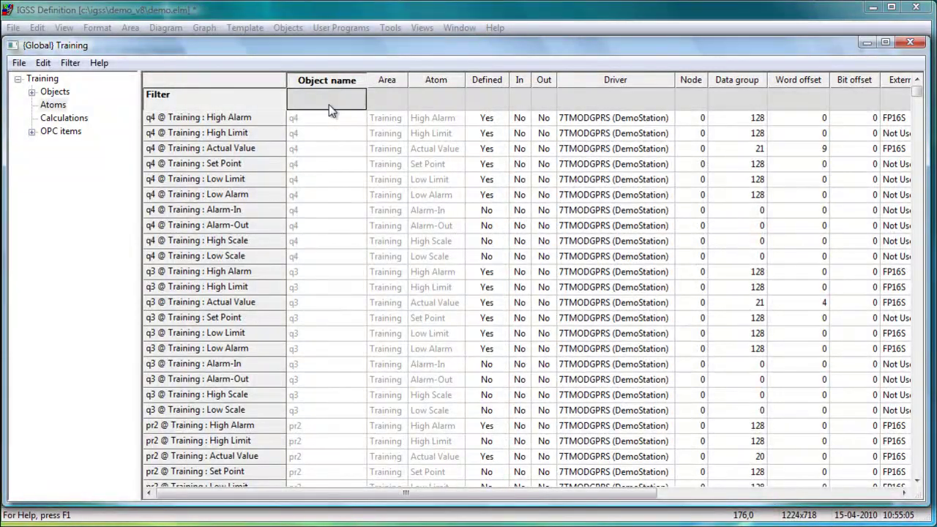
{"action": "left_click", "coordinate": [329, 105]}
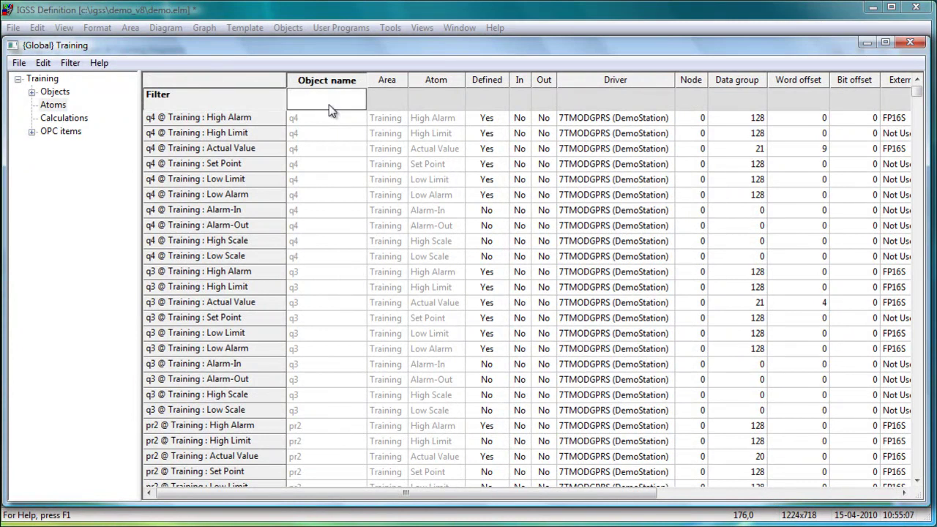
{"action": "type", "text": "q"}
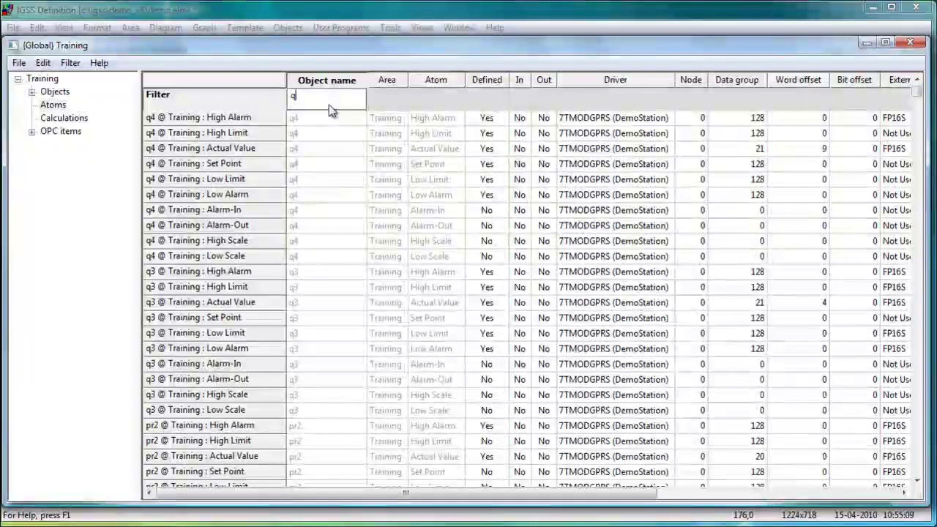
{"action": "type", "text": "*"}
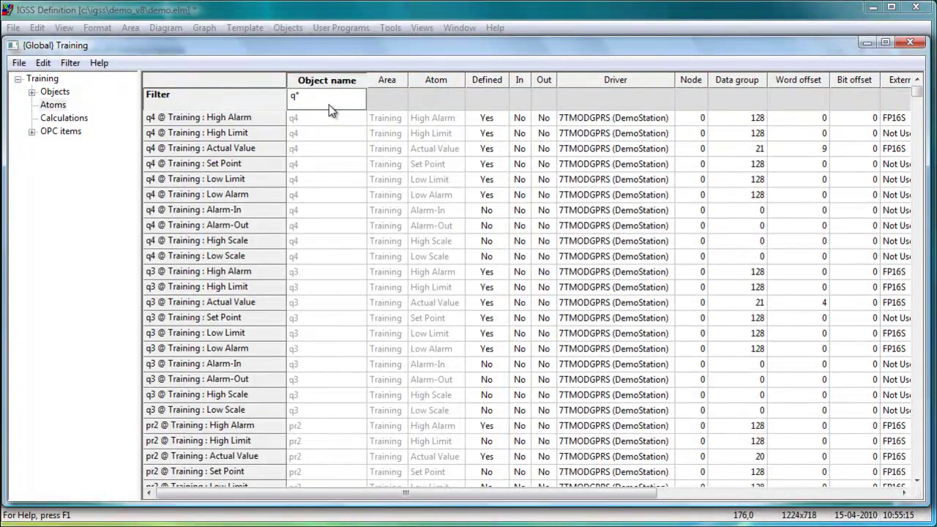
{"action": "key", "text": "Return"}
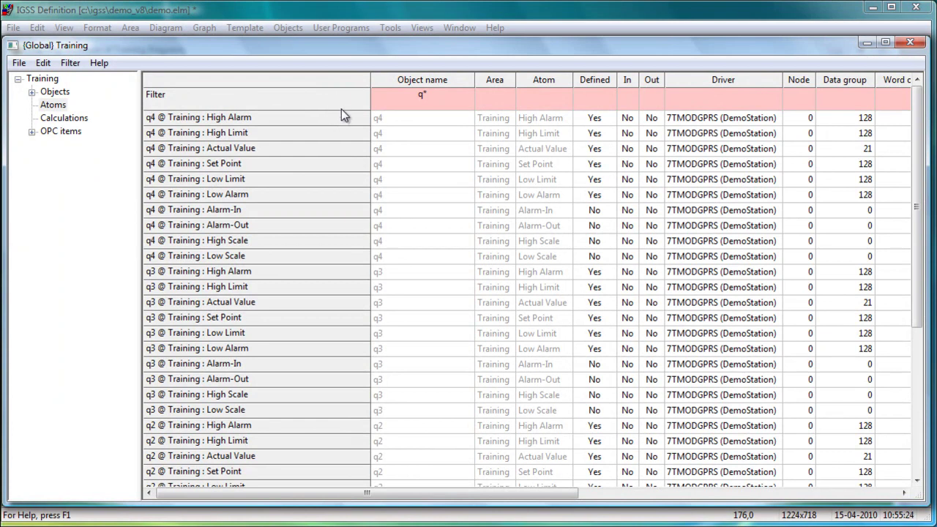
Step: Sort the q* atoms by object name ascending, narrow the columns, and select q1 Low Scale's Word offset cell
{"action": "left_click_drag", "start_coordinate": [371, 87], "coordinate": [278, 88]}
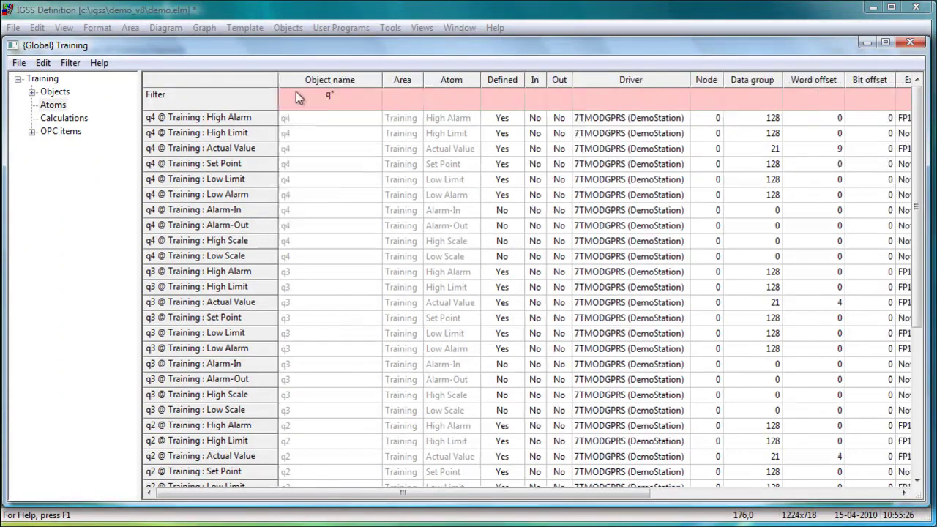
{"action": "right_click", "coordinate": [344, 79]}
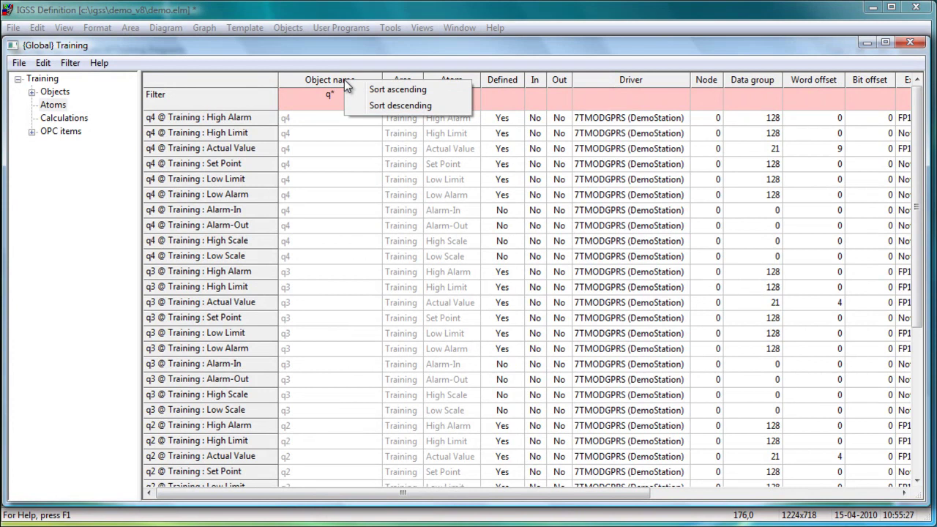
{"action": "left_click", "coordinate": [382, 91]}
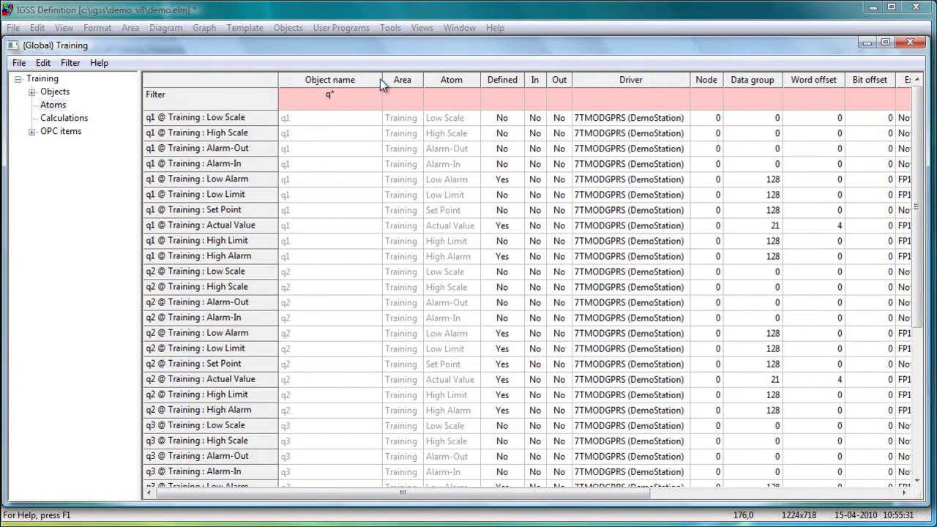
{"action": "left_click_drag", "start_coordinate": [380, 79], "coordinate": [335, 82]}
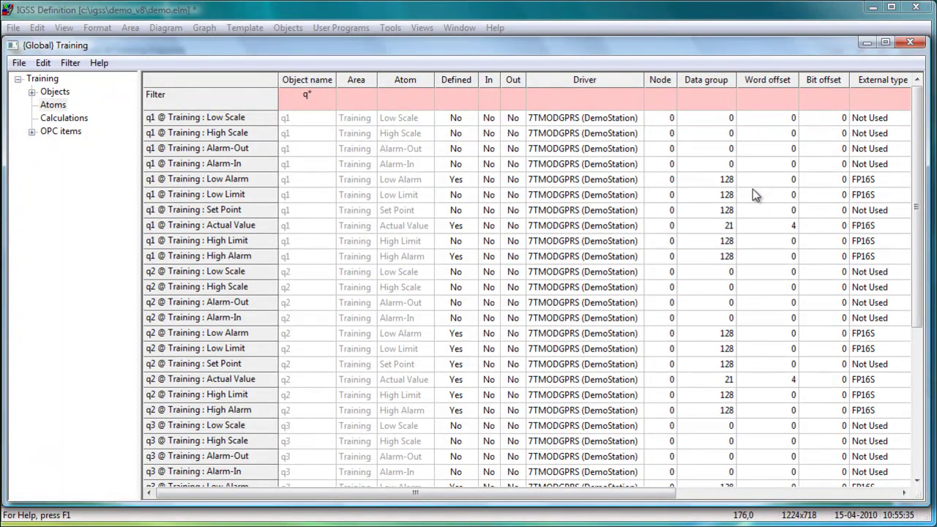
{"action": "left_click", "coordinate": [777, 120]}
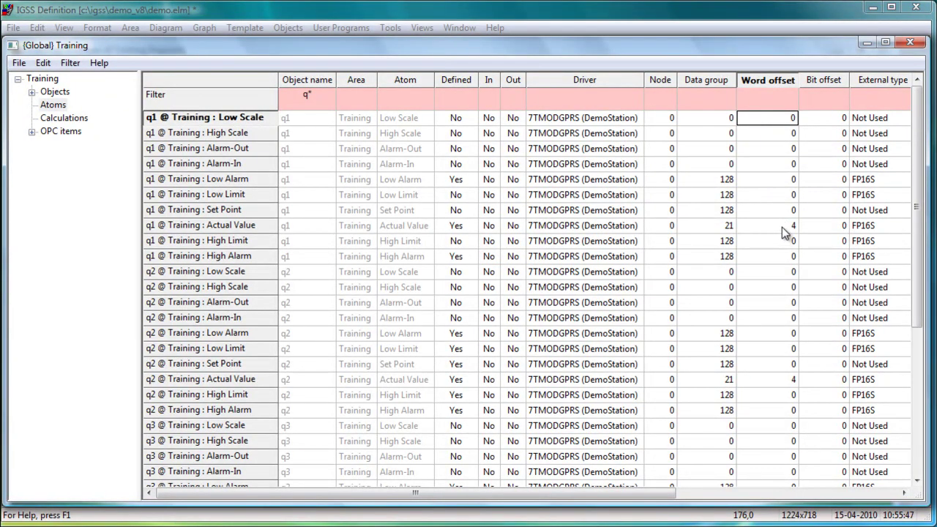
Step: Copy the whole Word offset column with its header, then launch a blank Excel workbook
{"action": "left_click", "coordinate": [769, 81]}
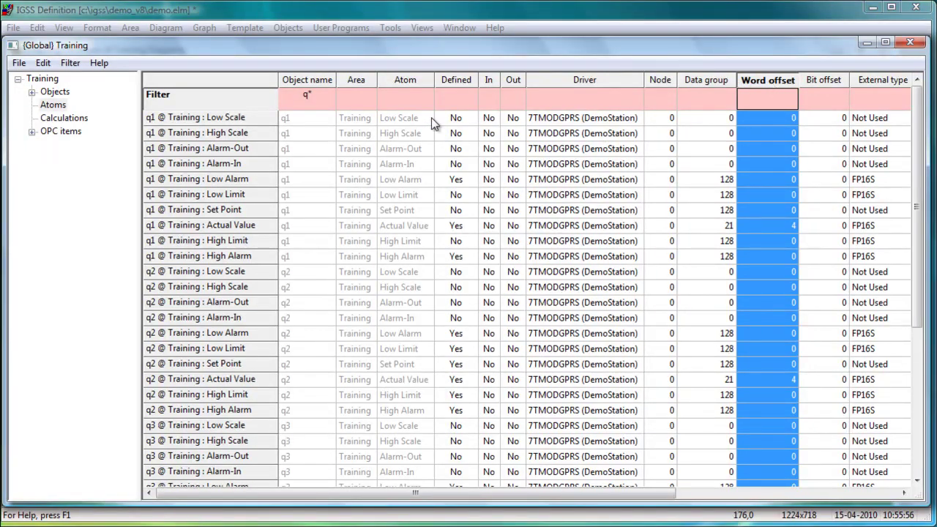
{"action": "left_click", "coordinate": [43, 63]}
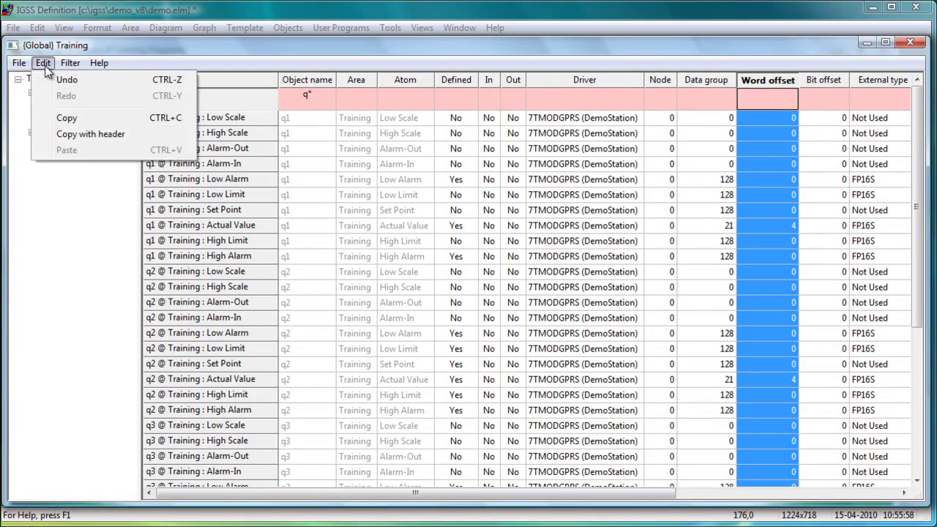
{"action": "left_click", "coordinate": [88, 138]}
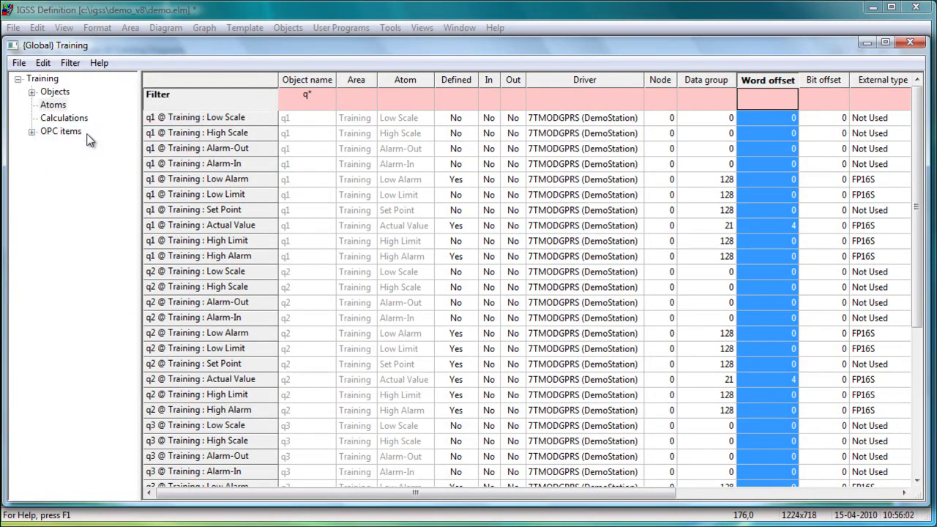
{"action": "key", "text": "super"}
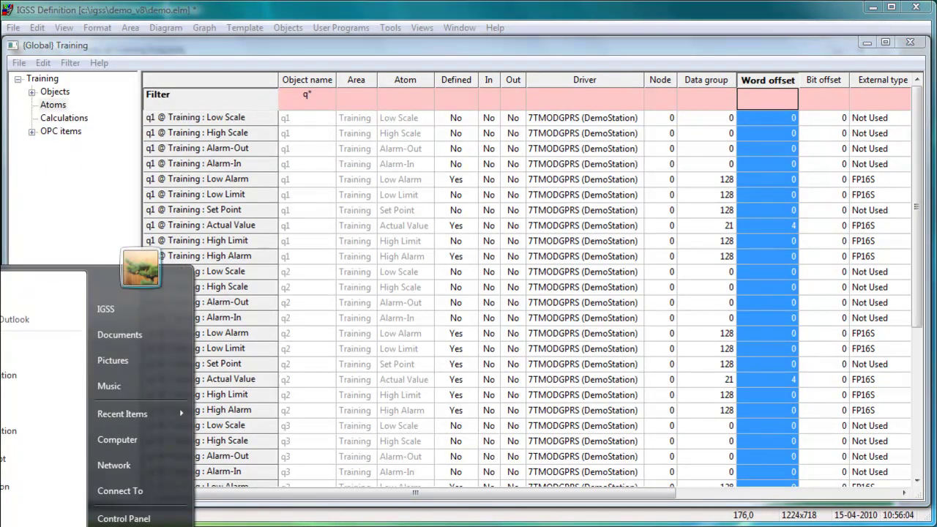
{"action": "left_click", "coordinate": [3, 347]}
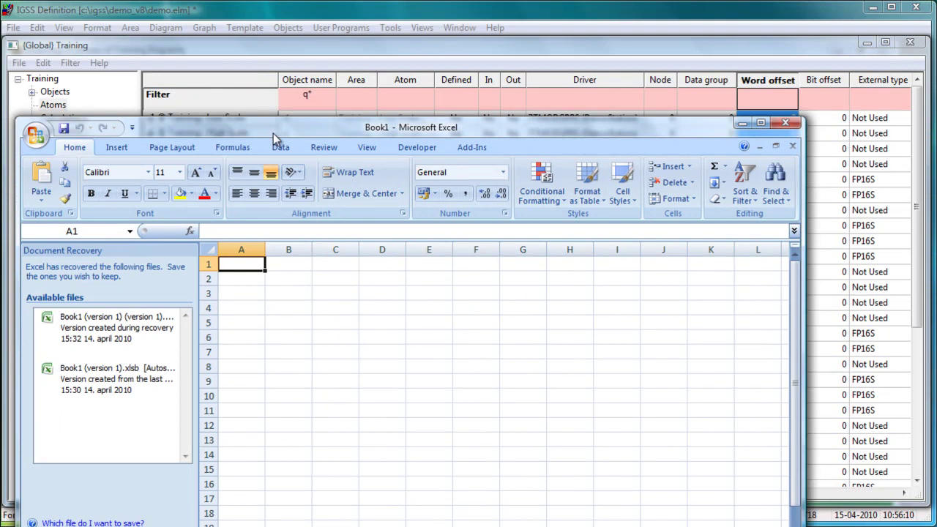
Step: Paste the copied Word offset column into Book1 and widen column A for the atom names
{"action": "left_click_drag", "start_coordinate": [274, 132], "coordinate": [260, 16]}
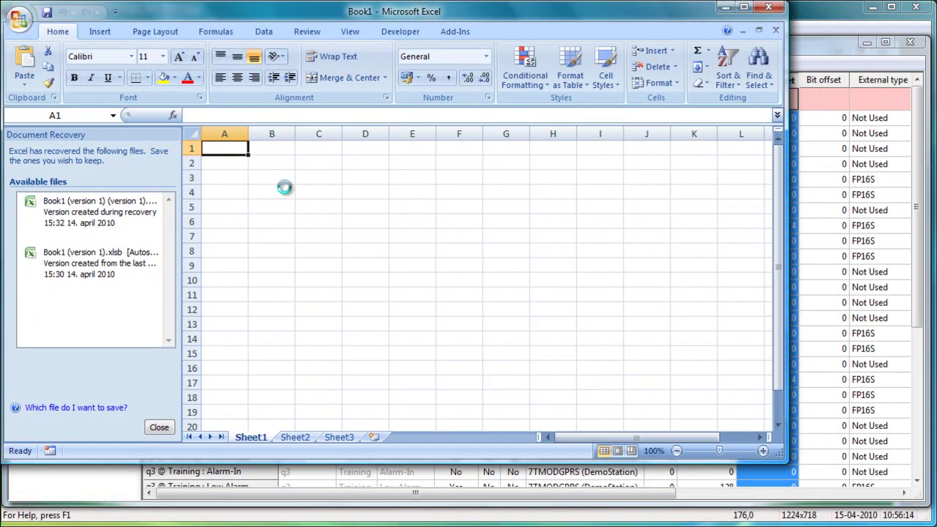
{"action": "key", "text": "ctrl+v"}
{"action": "left_click_drag", "start_coordinate": [249, 139], "coordinate": [393, 134]}
{"action": "left_click_drag", "start_coordinate": [302, 135], "coordinate": [352, 135]}
Step: Enter 1 and 2 in B3:B4 and fill the 0, 1, 2 series down to row 41
{"action": "left_click", "coordinate": [425, 169]}
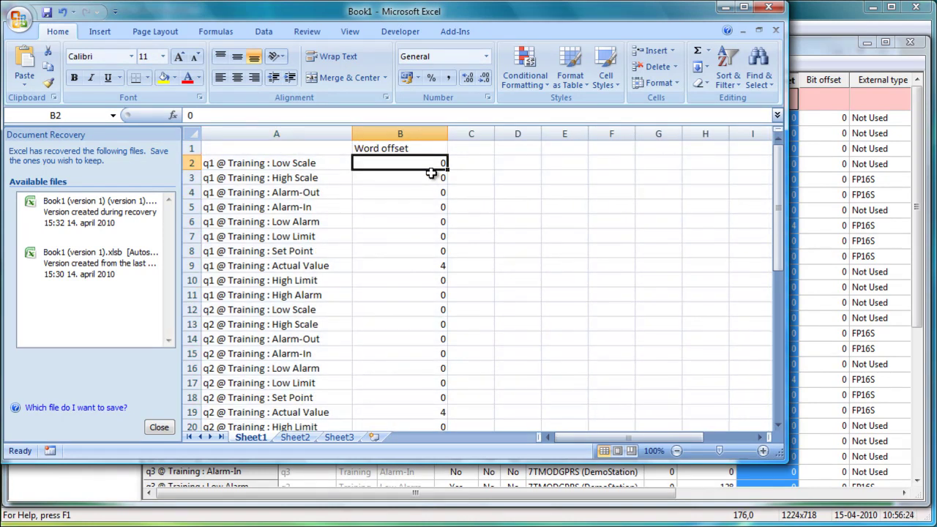
{"action": "left_click", "coordinate": [431, 175]}
{"action": "type", "text": "1"}
{"action": "key", "text": "Return"}
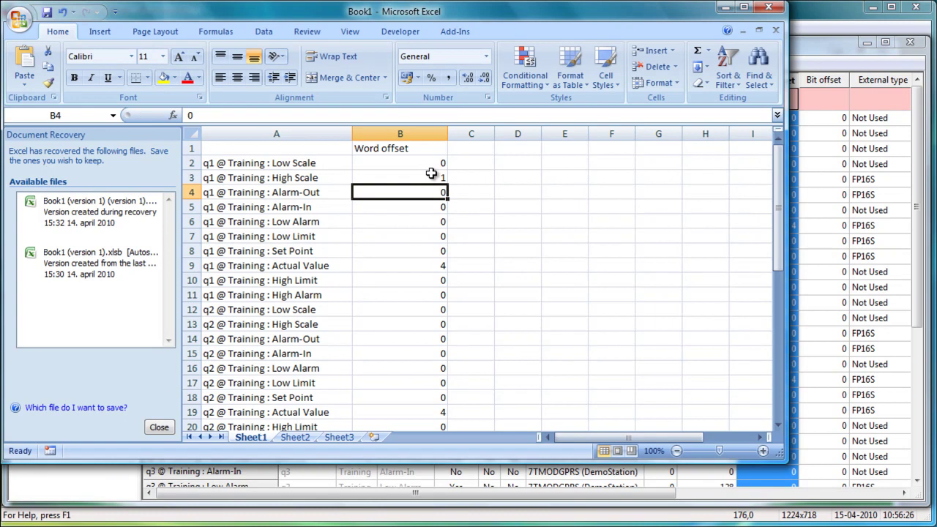
{"action": "type", "text": "2"}
{"action": "key", "text": "Return"}
{"action": "key", "text": "Up"}
{"action": "key", "text": "Up"}
{"action": "key", "text": "Up"}
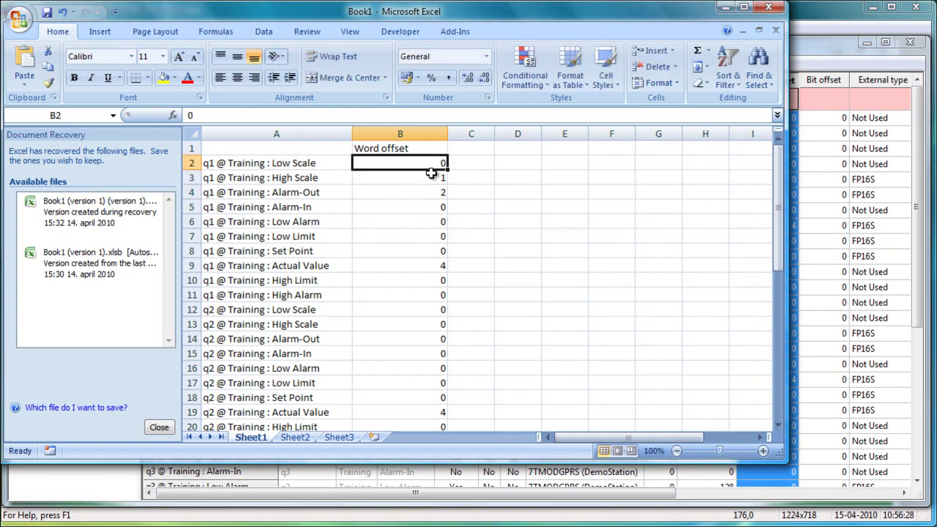
{"action": "key", "text": "shift+Down"}
{"action": "key", "text": "shift+Down"}
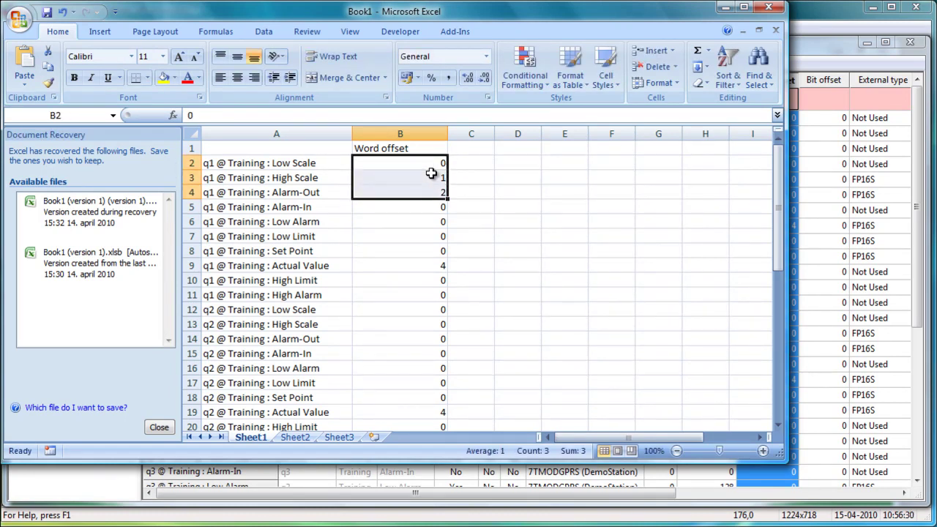
{"action": "left_click_drag", "start_coordinate": [446, 205], "coordinate": [444, 404]}
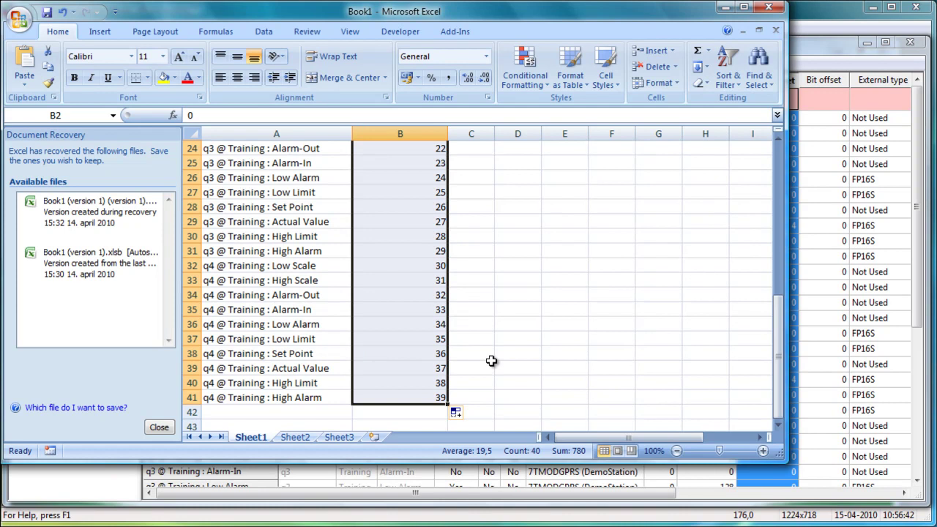
Step: Copy the 0–39 offsets from B2:B41 and paste them into the IGSS Word offset column
{"action": "key", "text": "ctrl+c"}
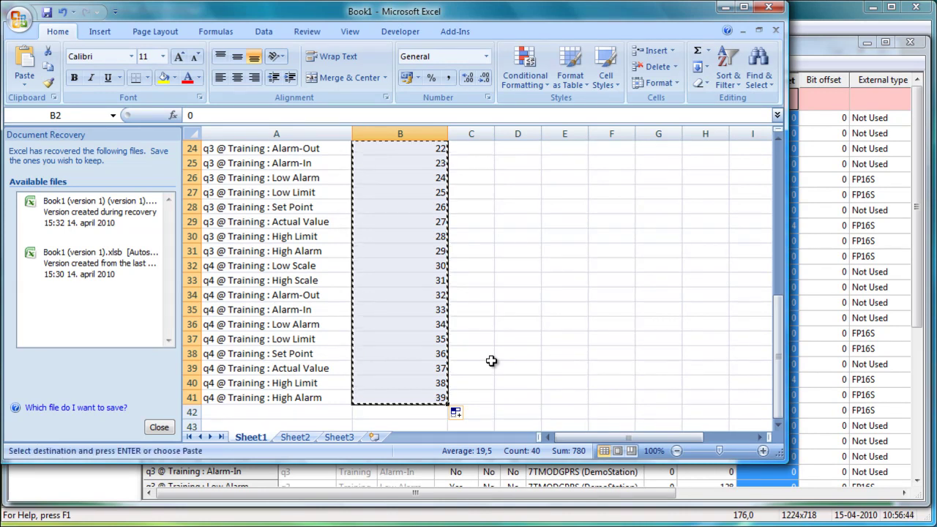
{"action": "left_click", "coordinate": [842, 48]}
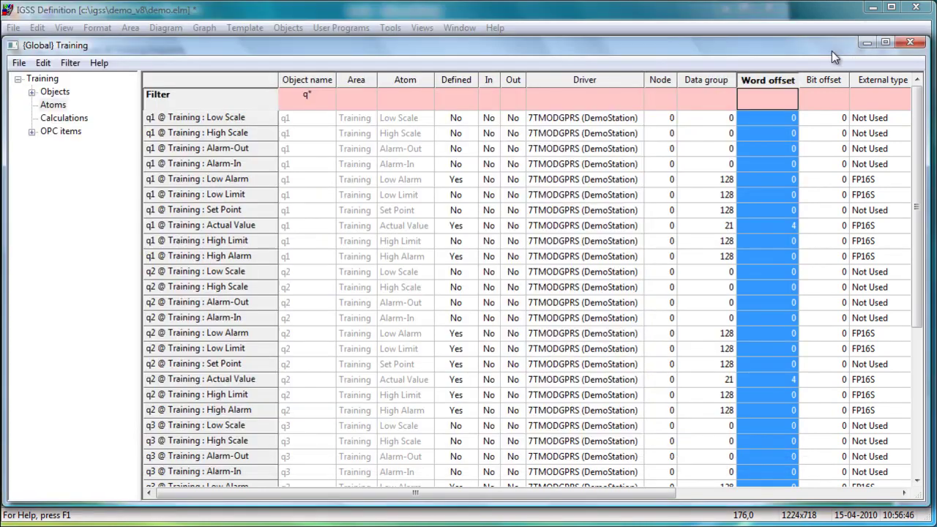
{"action": "left_click", "coordinate": [779, 120]}
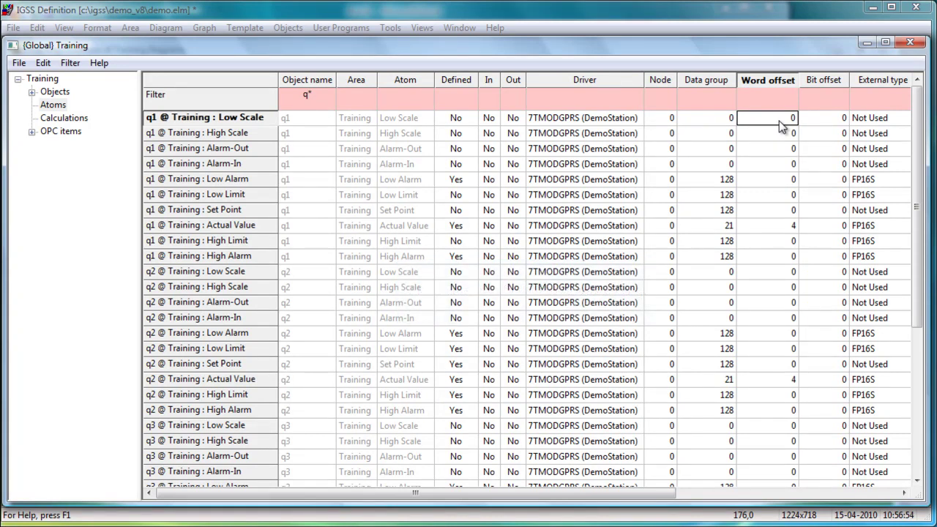
{"action": "key", "text": "ctrl+v"}
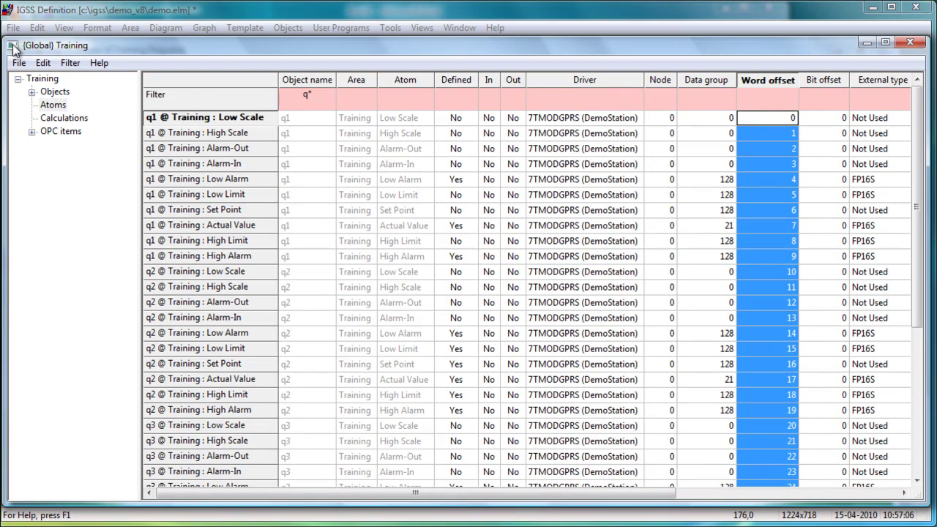
Step: View and close the Property Table View help, then close the Training atoms table
{"action": "left_click", "coordinate": [99, 64]}
{"action": "left_click", "coordinate": [120, 82]}
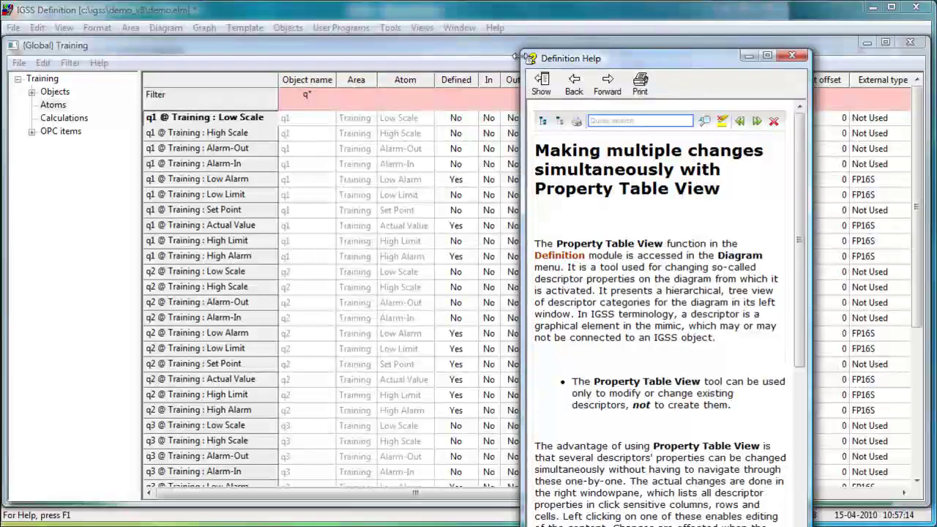
{"action": "left_click", "coordinate": [791, 57]}
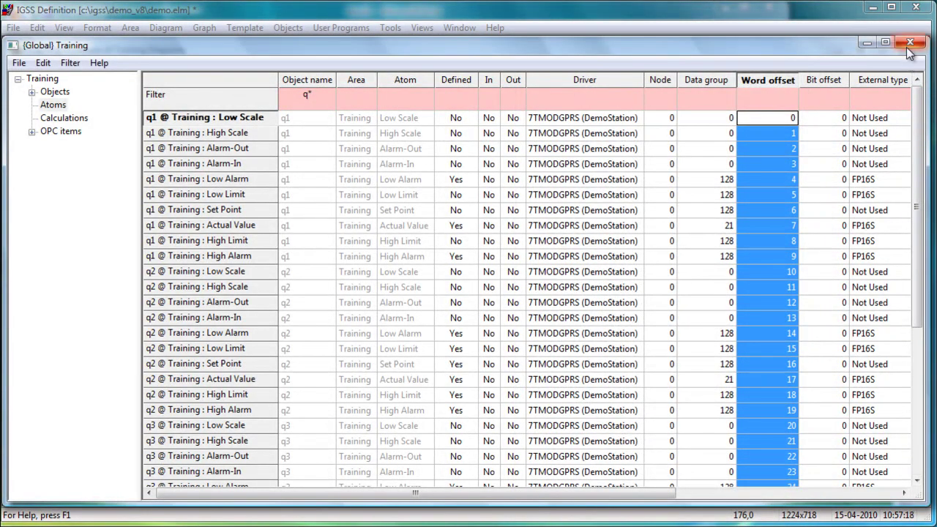
{"action": "left_click", "coordinate": [866, 41]}
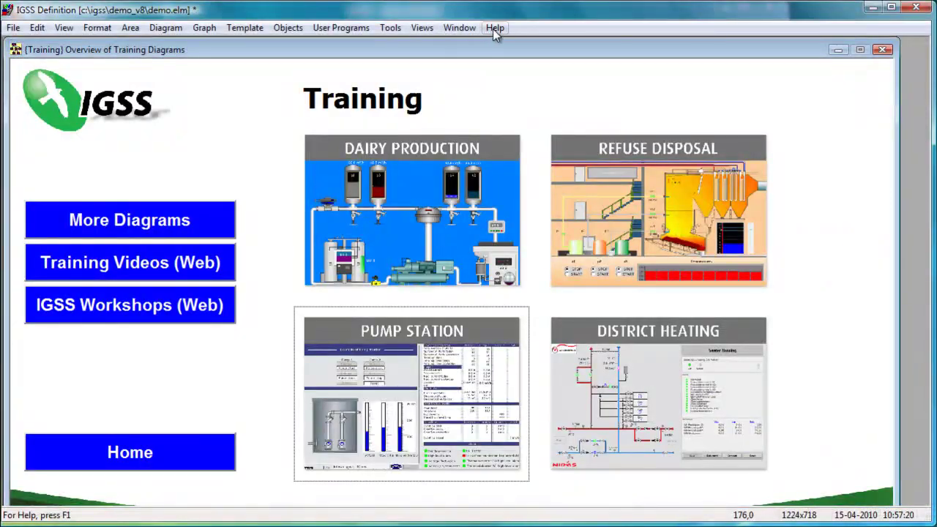
Step: In Help Topics, open Bulk Configuration > Bulk Editing with Property Table View > Making multiple changes simultaneously
{"action": "left_click", "coordinate": [494, 29]}
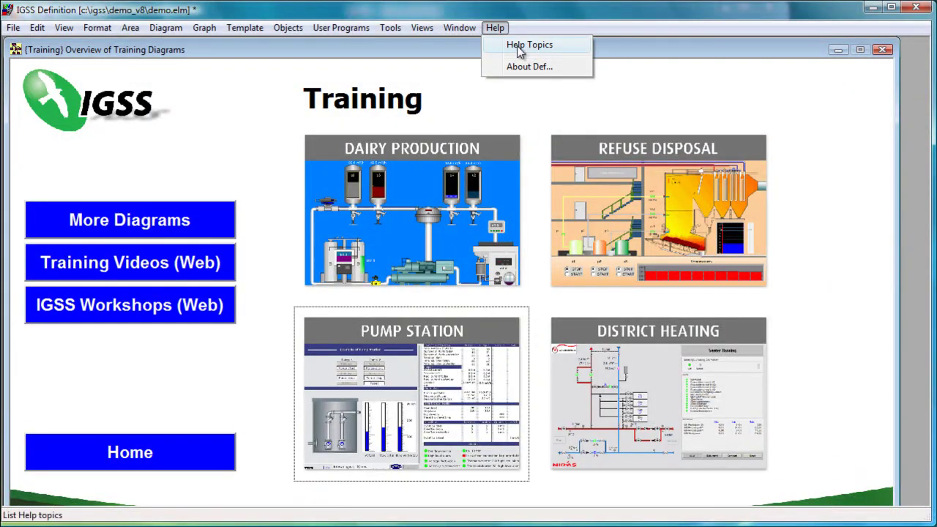
{"action": "left_click", "coordinate": [517, 45]}
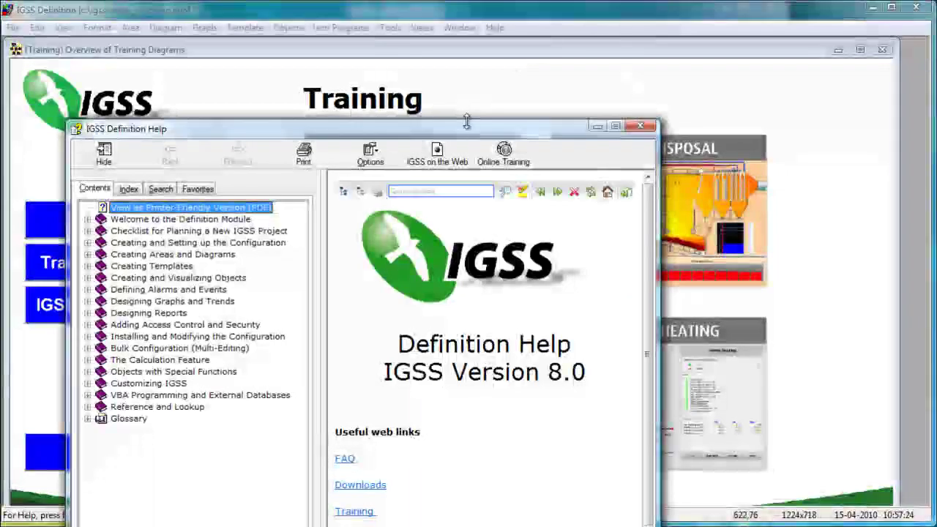
{"action": "left_click_drag", "start_coordinate": [475, 122], "coordinate": [555, 32]}
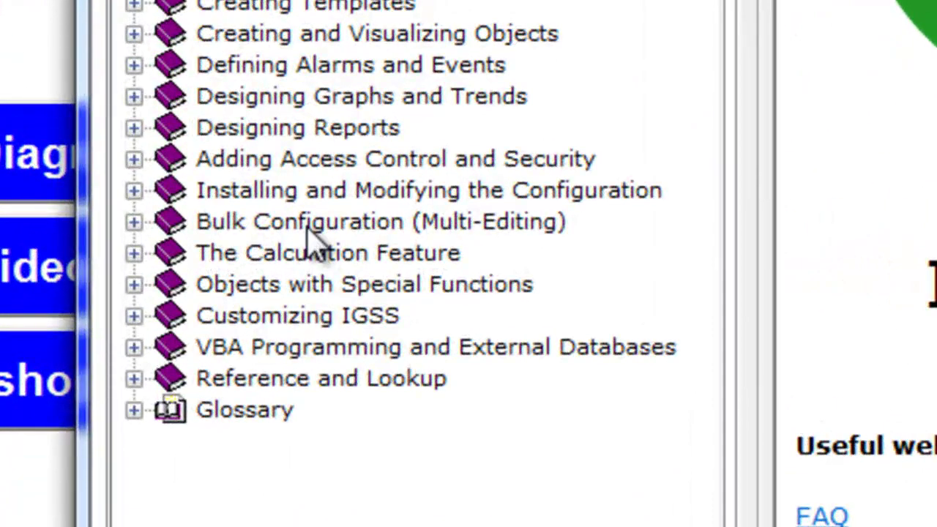
{"action": "double_click", "coordinate": [307, 225]}
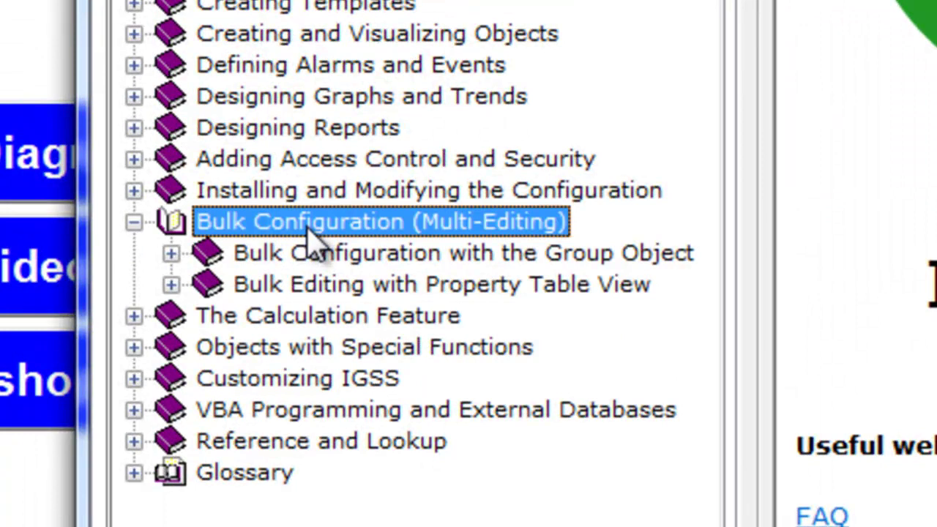
{"action": "left_click", "coordinate": [354, 287]}
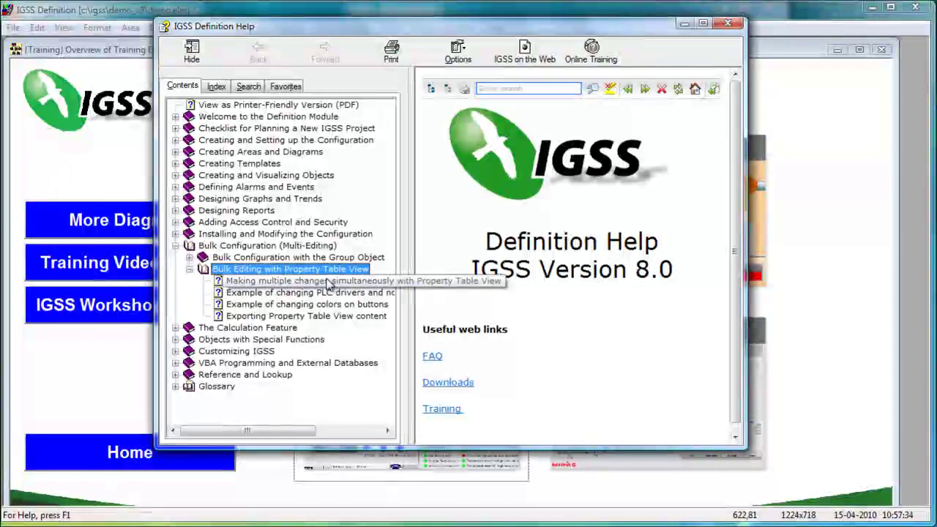
{"action": "left_click", "coordinate": [340, 281]}
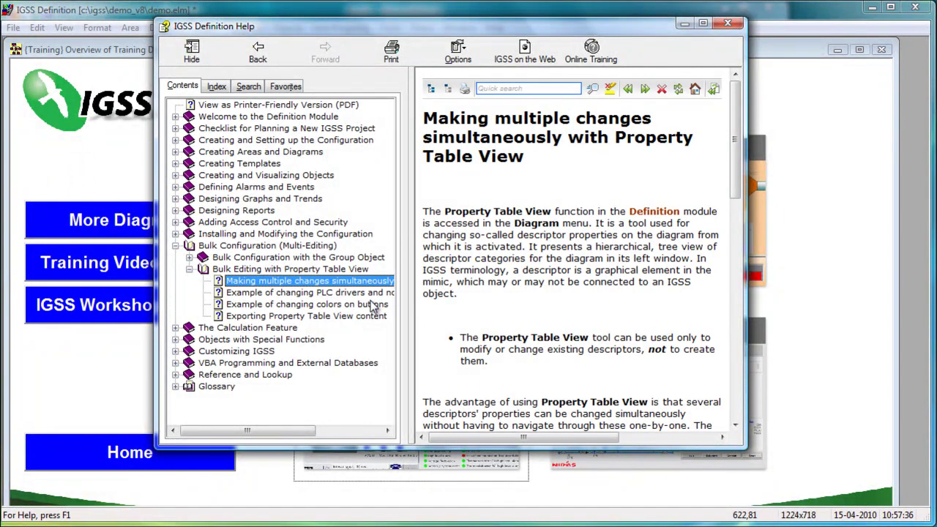